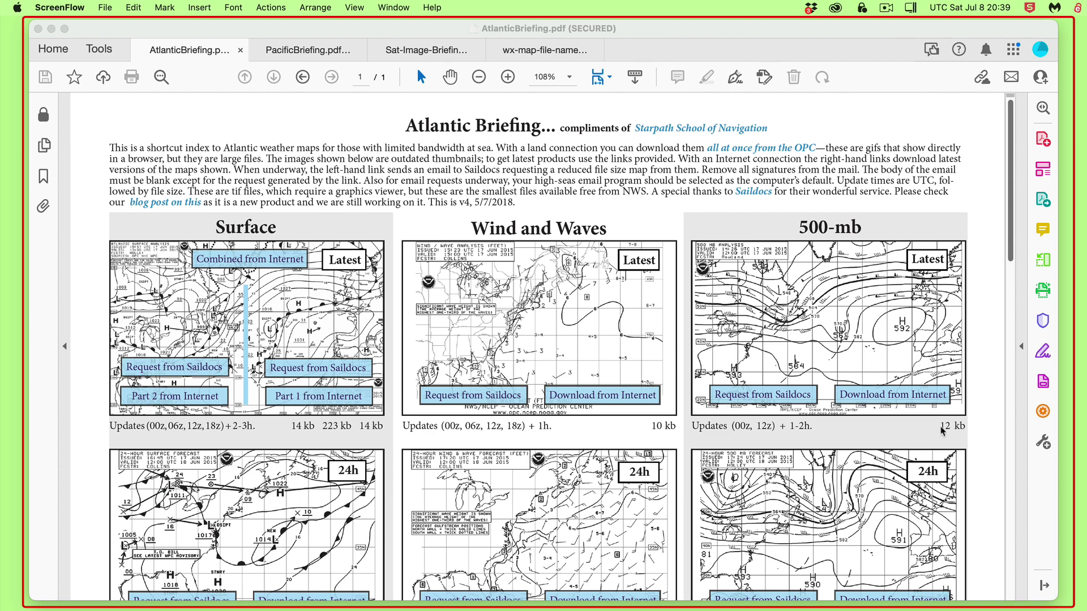
# Step: Switch from the Atlantic Briefing PDF to Chrome's Modern Marine Weather book page
pyautogui.press('super+Tab')
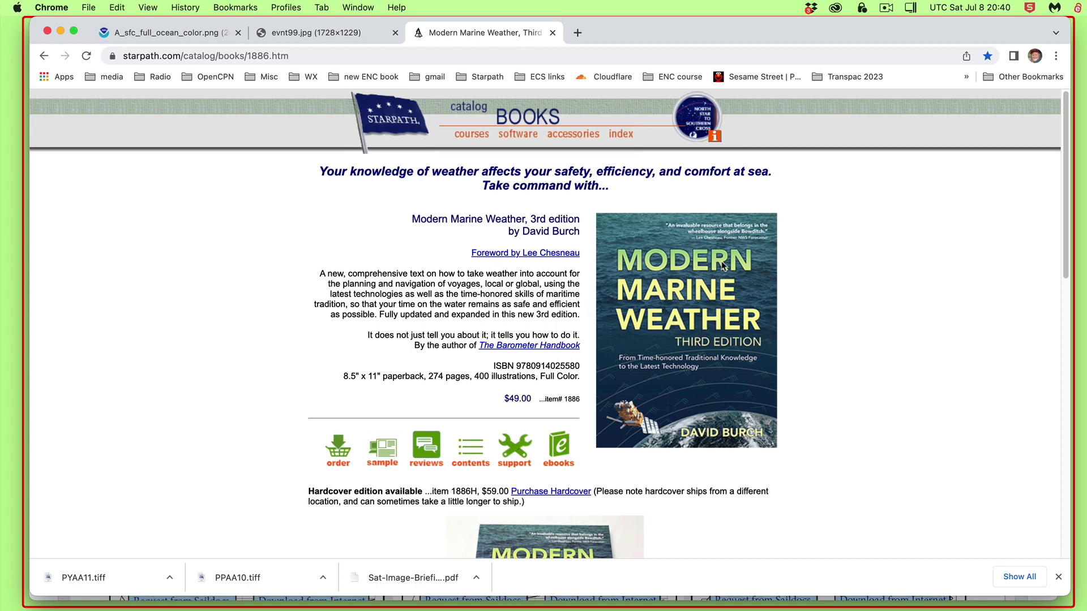
# Step: Browse the starpath.com/wx/ weather support page, then hide Chrome to return to the PDF
pyautogui.scroll(-10, 686, 363)
pyautogui.scroll(10, 700, 380)
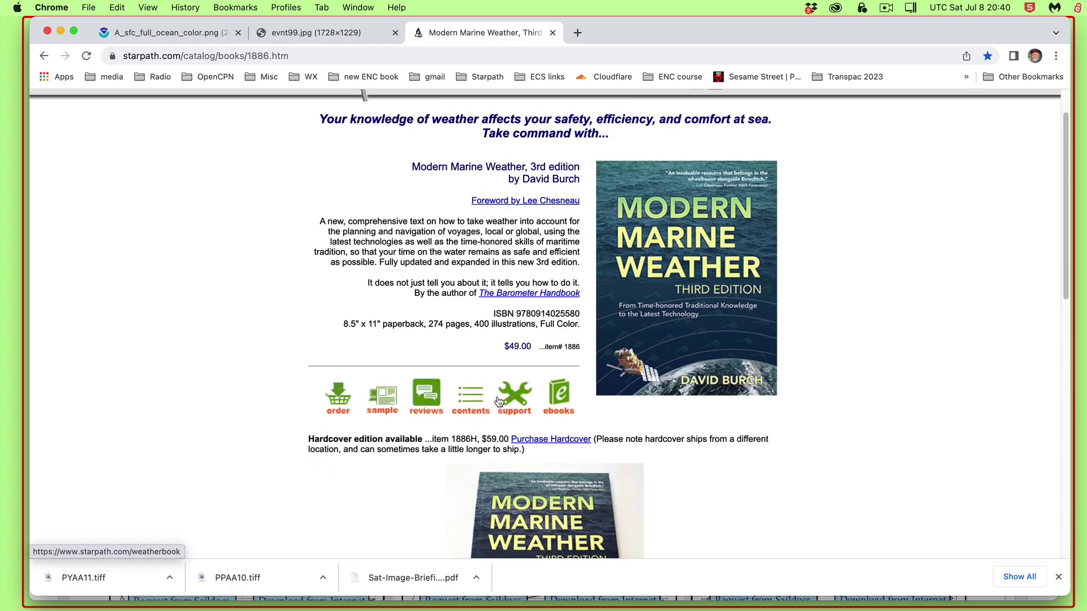
pyautogui.click(519, 400)
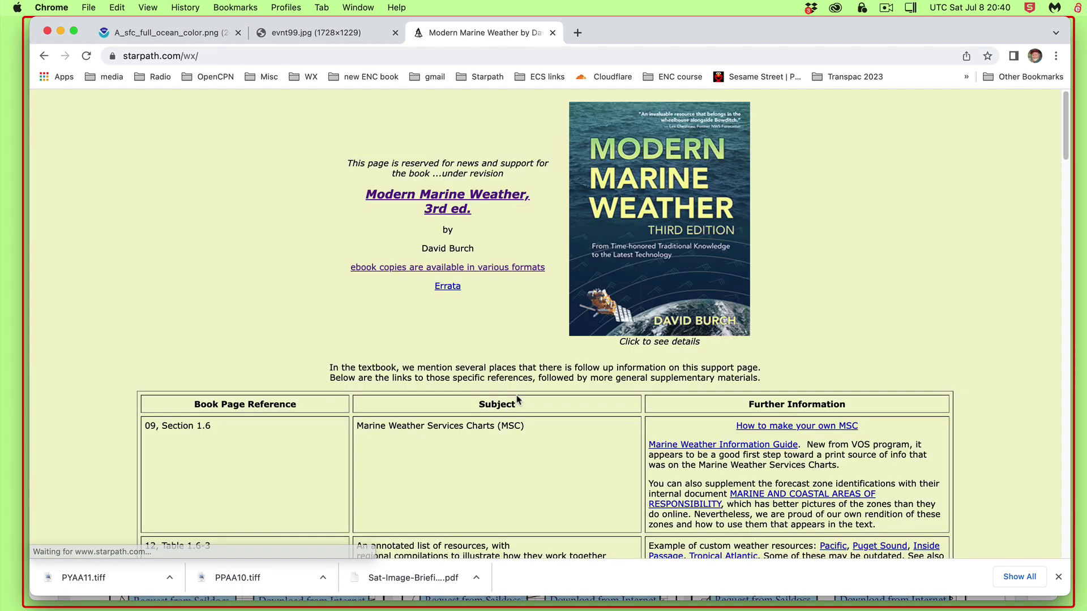
pyautogui.scroll(-6, 522, 411)
pyautogui.scroll(-5, 521, 411)
pyautogui.scroll(-8, 521, 411)
pyautogui.scroll(-12, 521, 411)
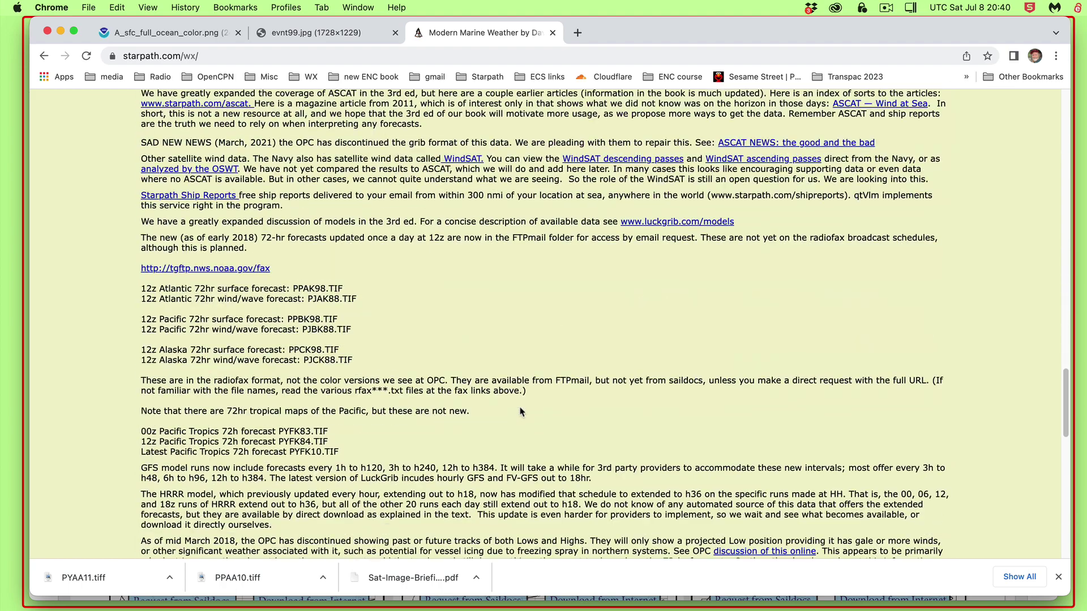
pyautogui.scroll(20, 521, 411)
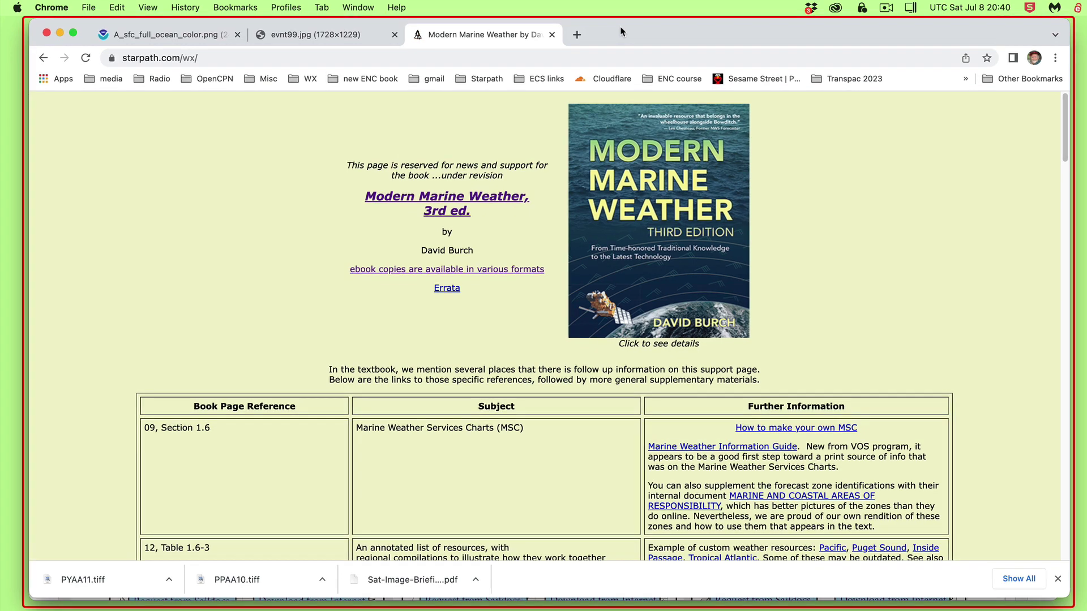
pyautogui.press('super+m')
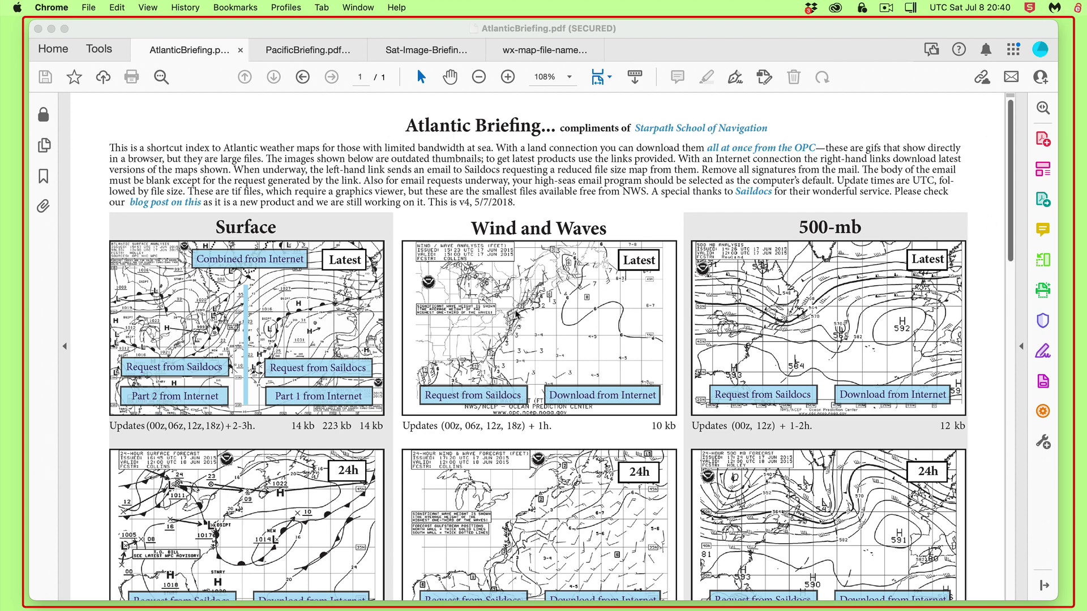
pyautogui.moveTo(1012, 199); pyautogui.dragTo(1024, 168)
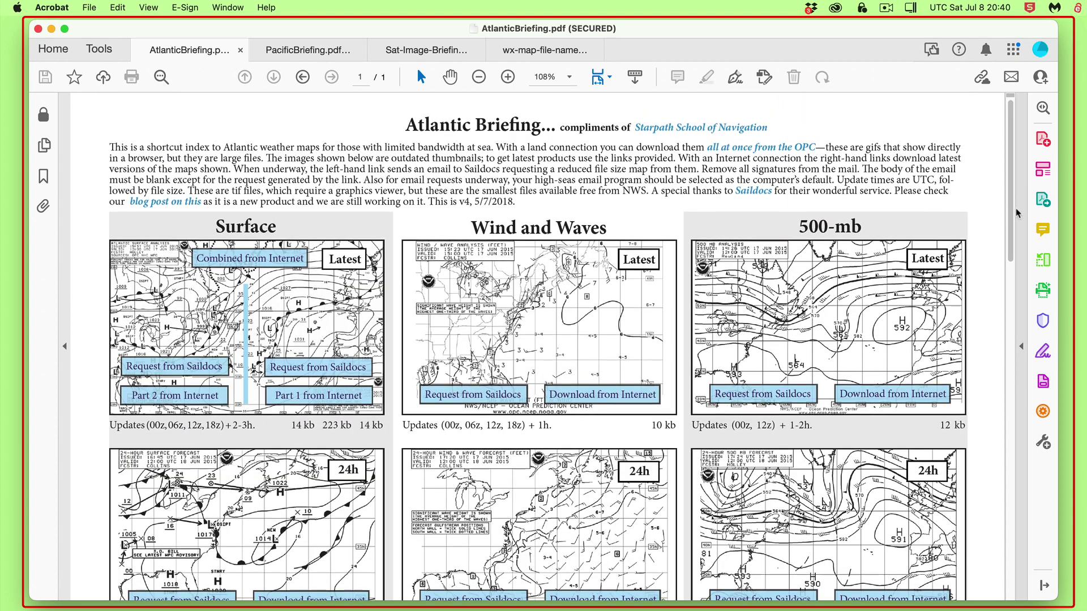
pyautogui.moveTo(1015, 209); pyautogui.dragTo(1008, 476)
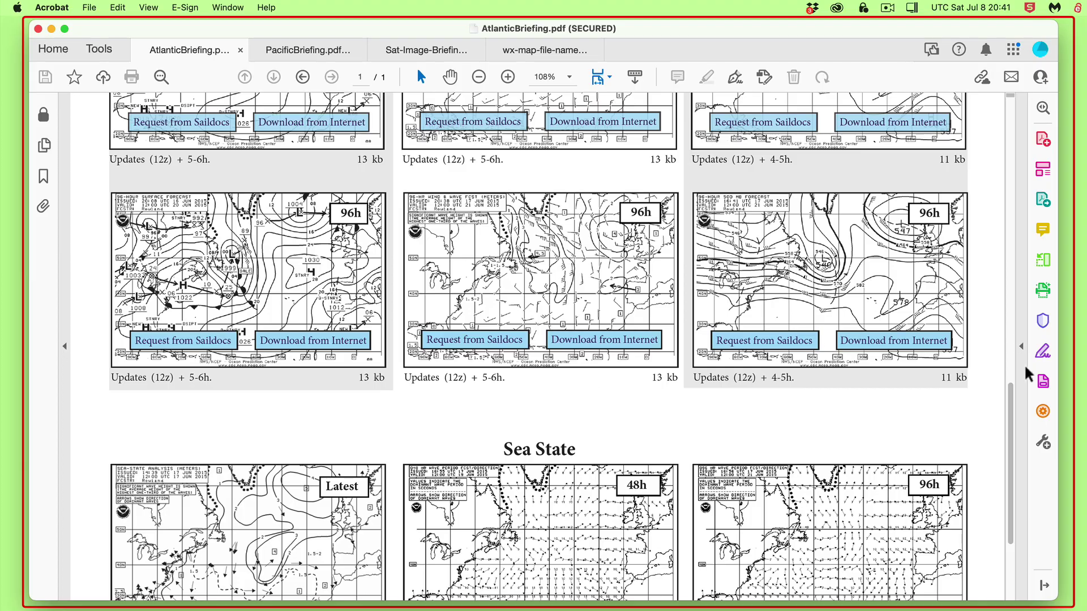
pyautogui.moveTo(1010, 399); pyautogui.dragTo(1012, 113)
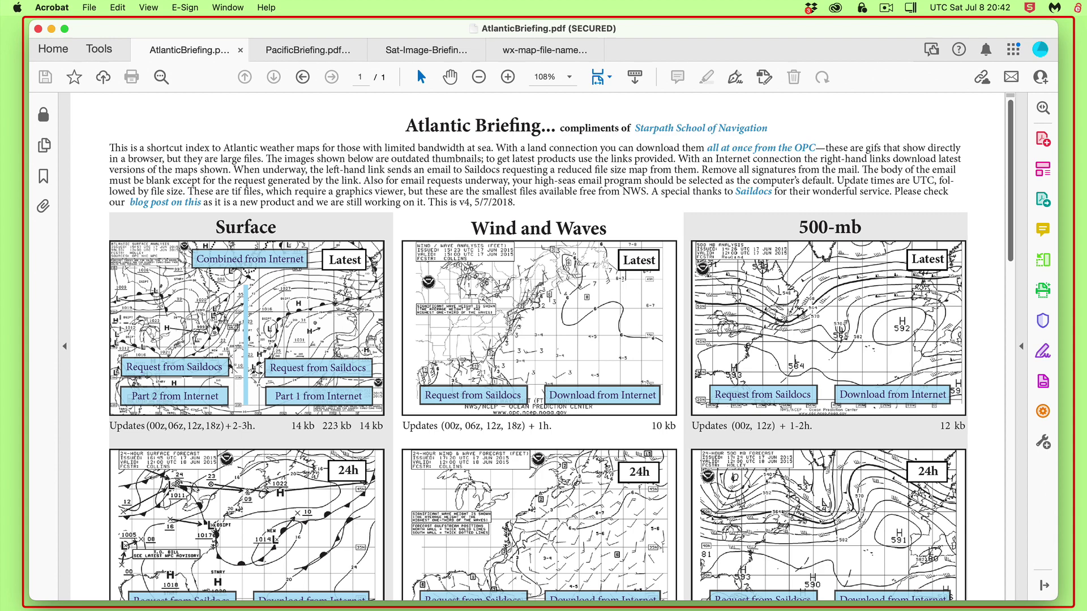
# Step: View the latest combined Atlantic surface map online, minimize it, and return to the PDF's top
pyautogui.click(241, 264)
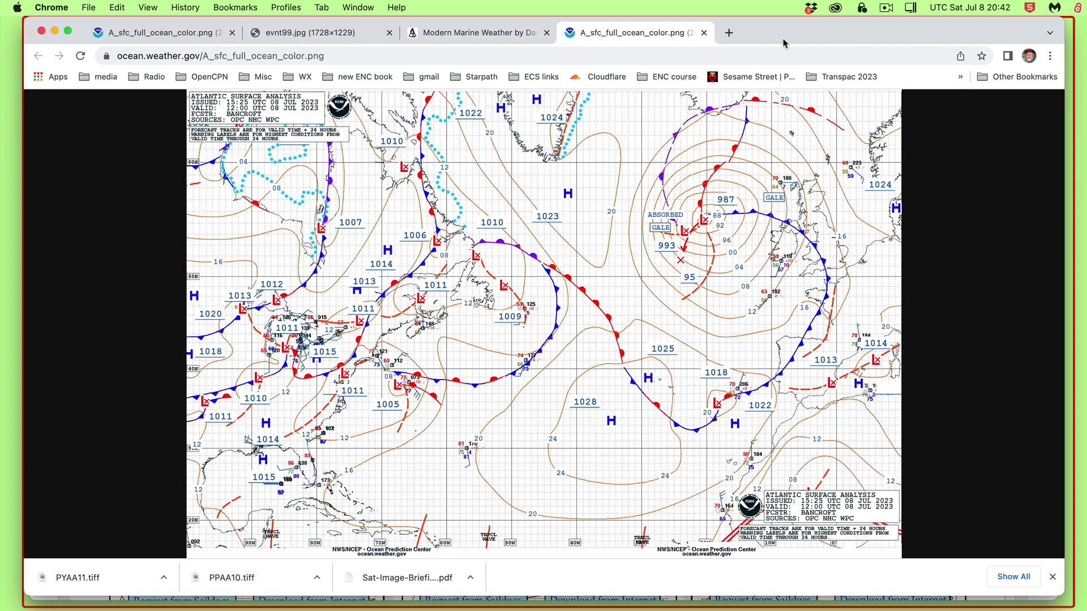
pyautogui.press('super+m')
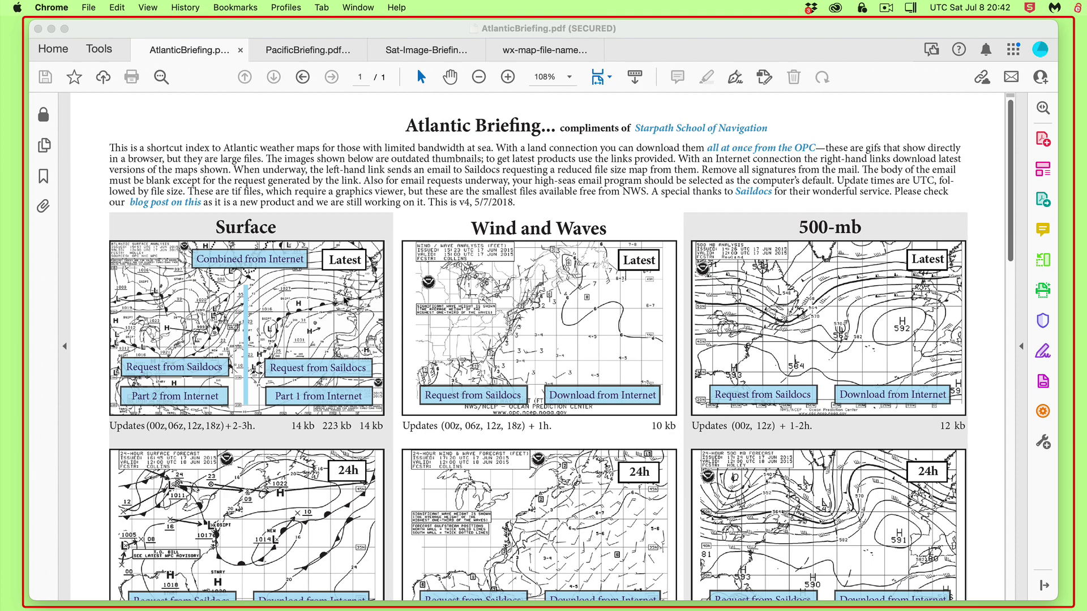
pyautogui.scroll(-5, 506, 503)
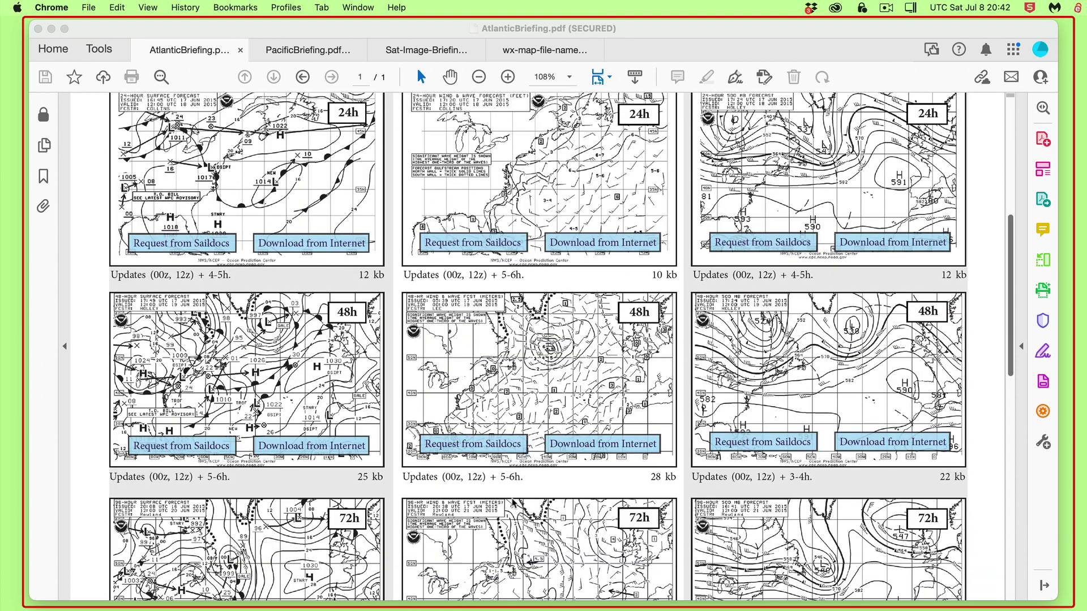
pyautogui.scroll(4, 512, 503)
pyautogui.scroll(3, 512, 502)
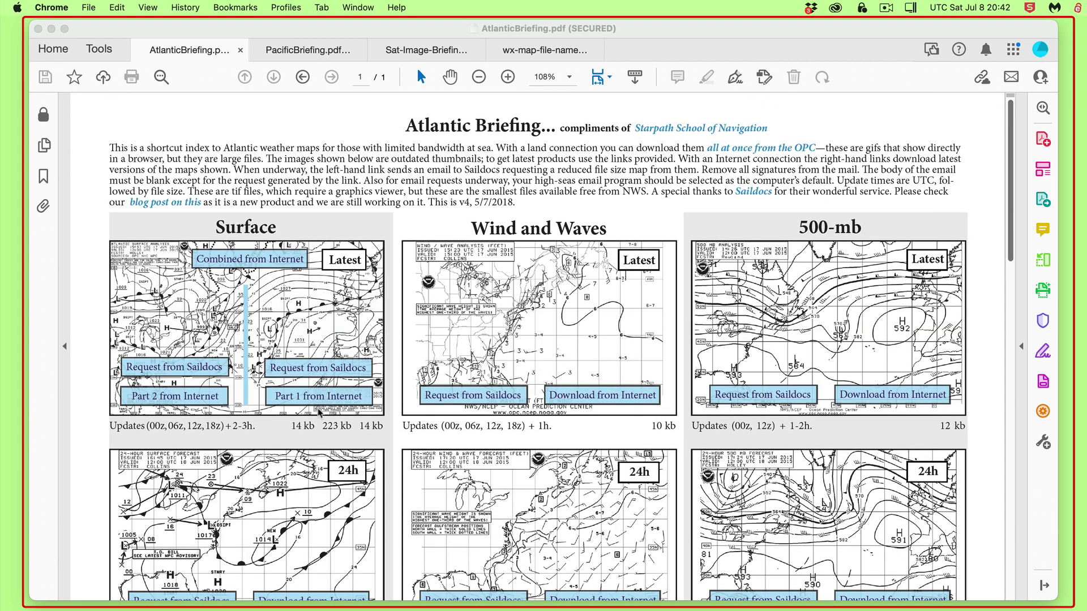
# Step: Draft the 'send PYAA11.TIF' Saildocs email with subject 'Surface analysis latest', signature removed
pyautogui.click(338, 371)
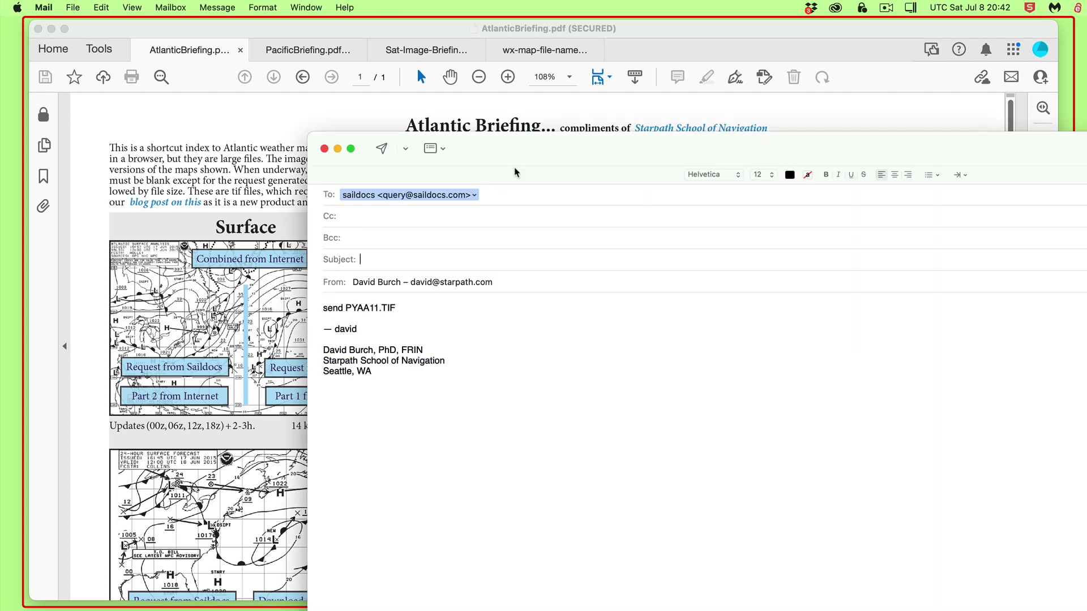
pyautogui.moveTo(515, 171); pyautogui.dragTo(497, 107)
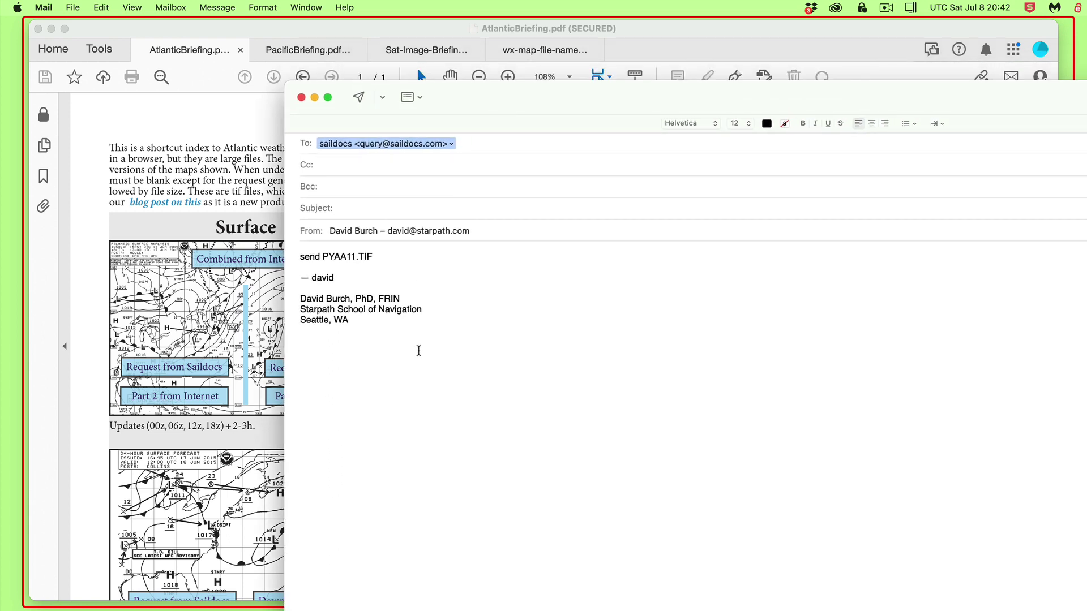
pyautogui.click(362, 144)
pyautogui.moveTo(374, 255); pyautogui.dragTo(387, 392)
pyautogui.press('BackSpace')
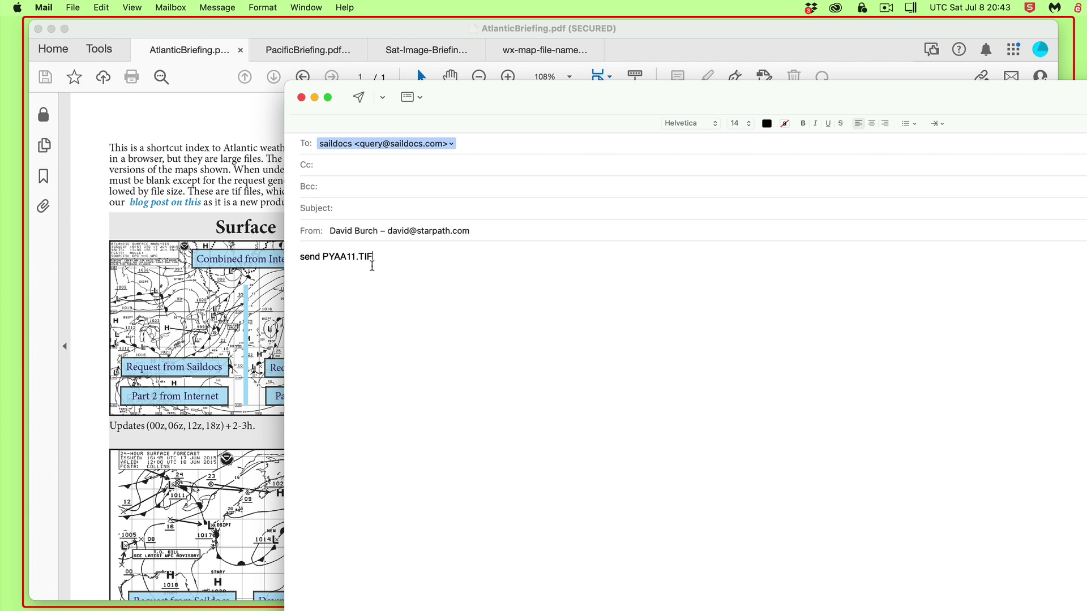
pyautogui.click(346, 210)
pyautogui.write('surface analysis latest')
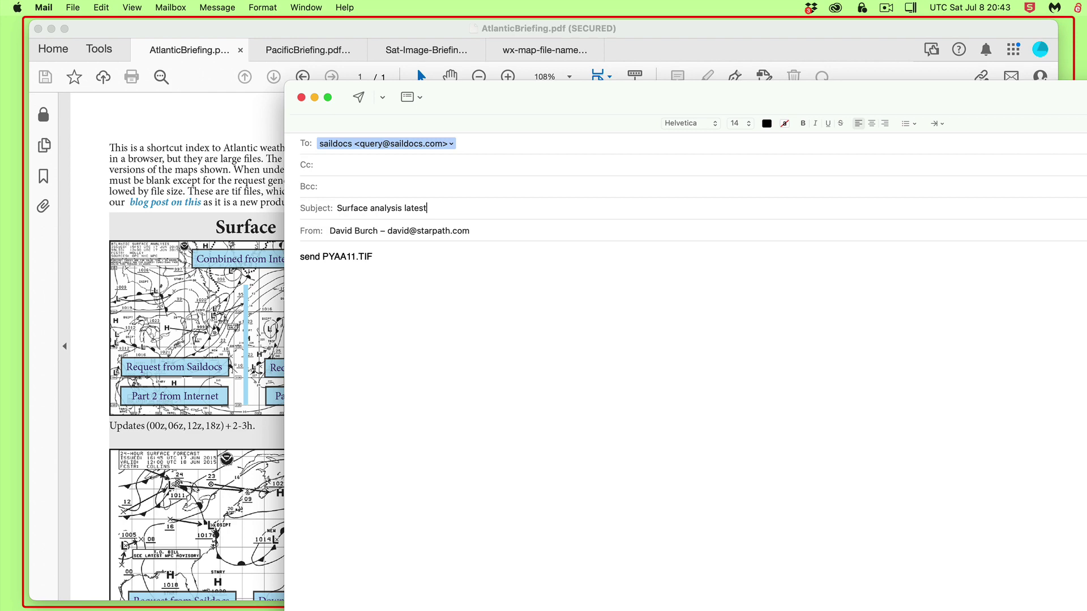
pyautogui.moveTo(478, 90); pyautogui.dragTo(372, 64)
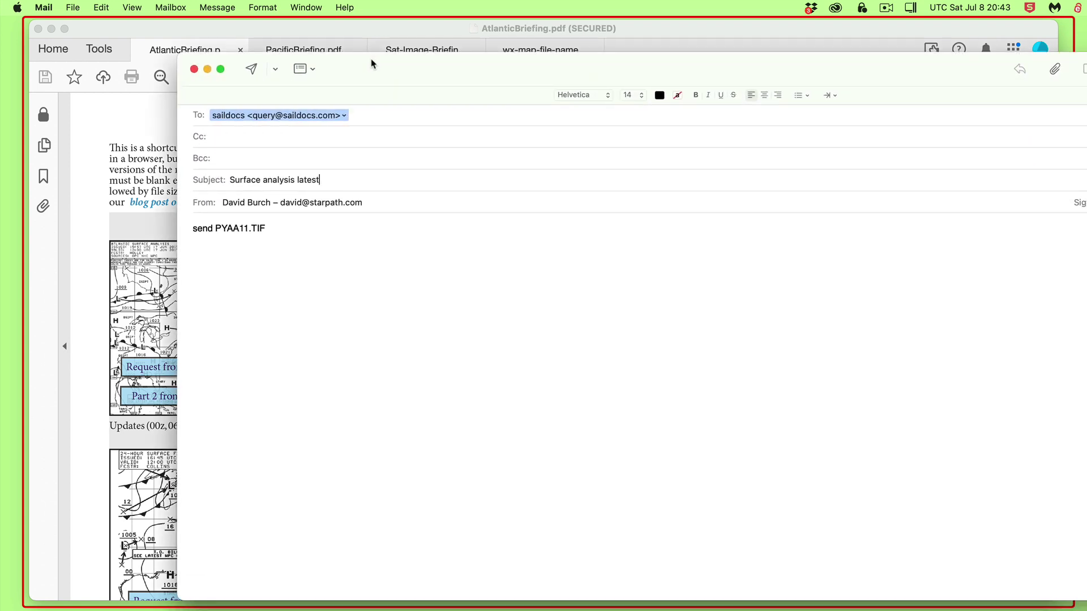
# Step: Send the Saildocs PYAA11.TIF request and minimize the browser's surface map window
pyautogui.click(250, 69)
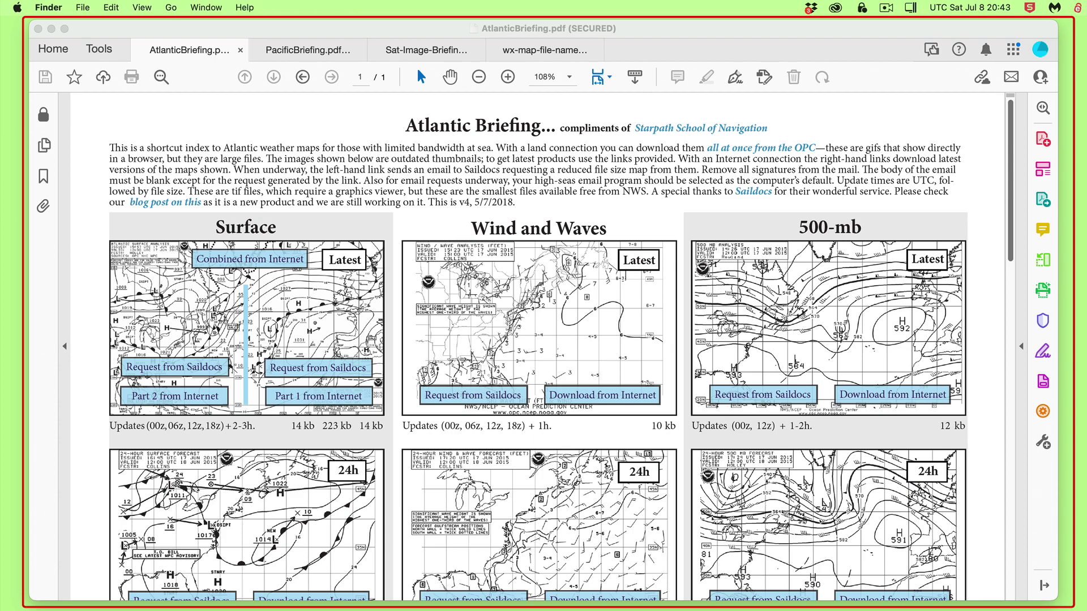
pyautogui.press('super+Tab')
pyautogui.press('super+m')
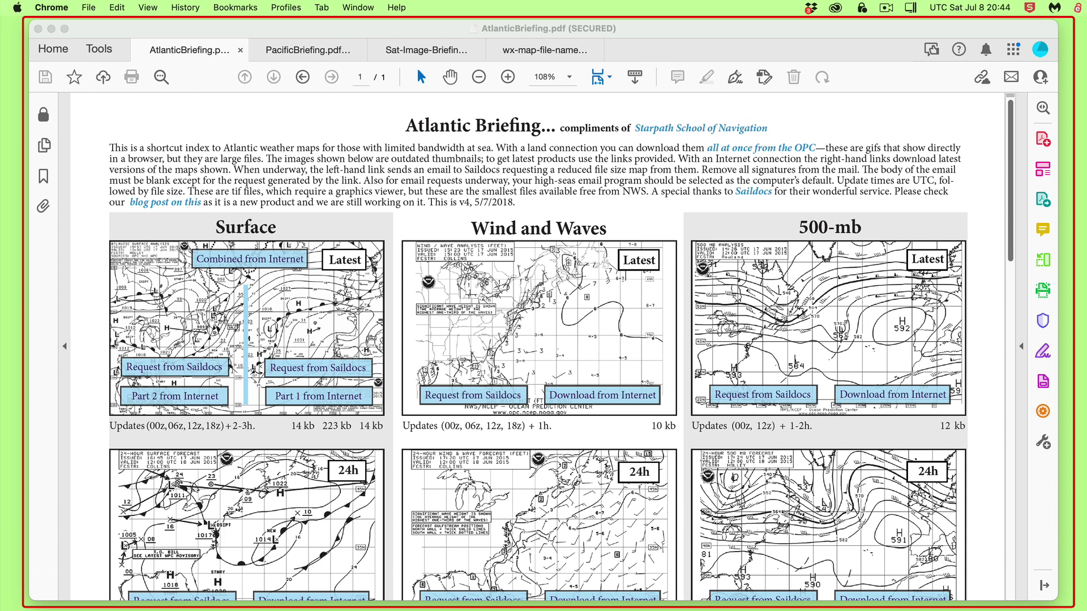
pyautogui.press('super+Tab')
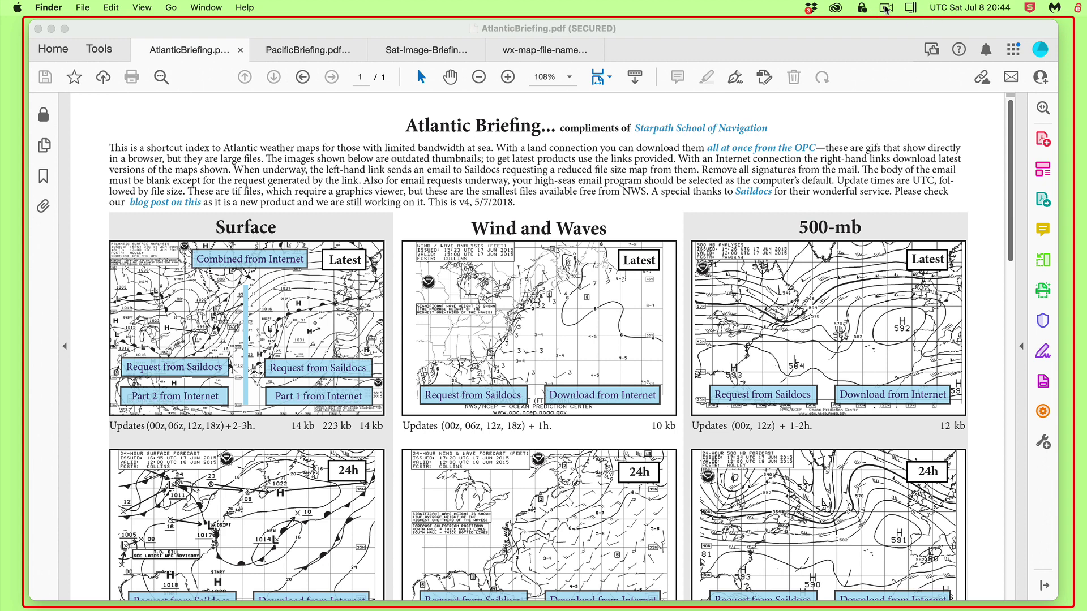
# Step: Open the Saildocs reply and scroll through its attached Atlantic surface analysis map
pyautogui.click(886, 9)
pyautogui.click(896, 56)
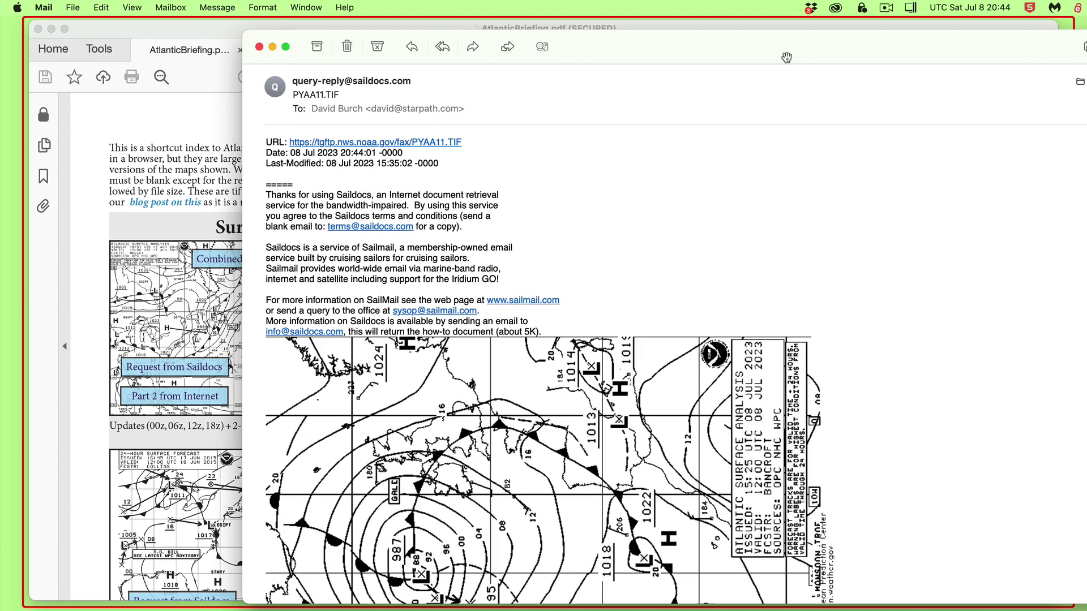
pyautogui.moveTo(787, 42); pyautogui.dragTo(723, 43)
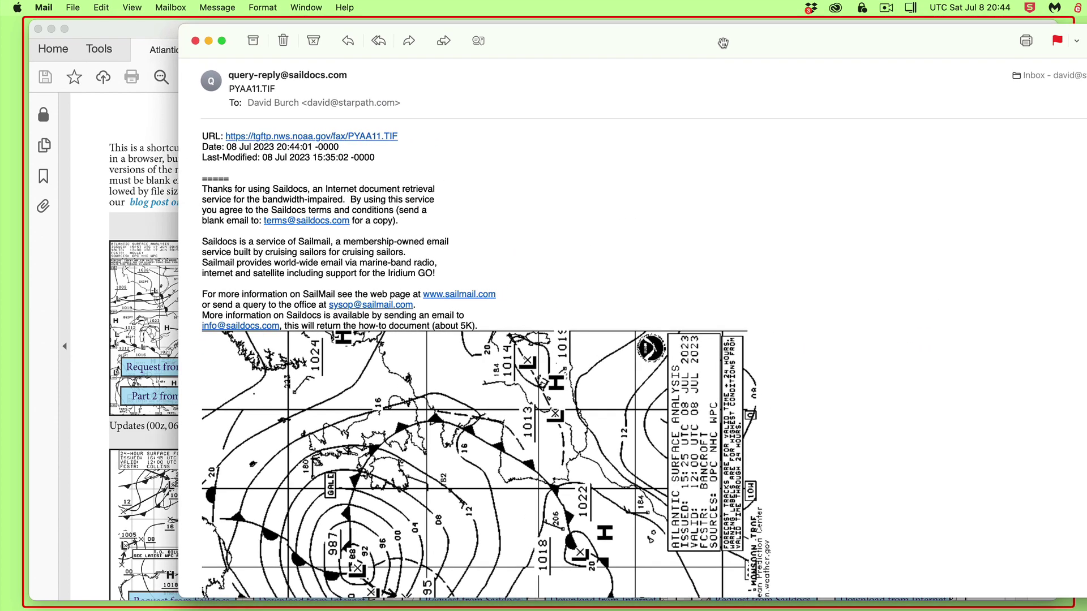
pyautogui.scroll(-8, 719, 334)
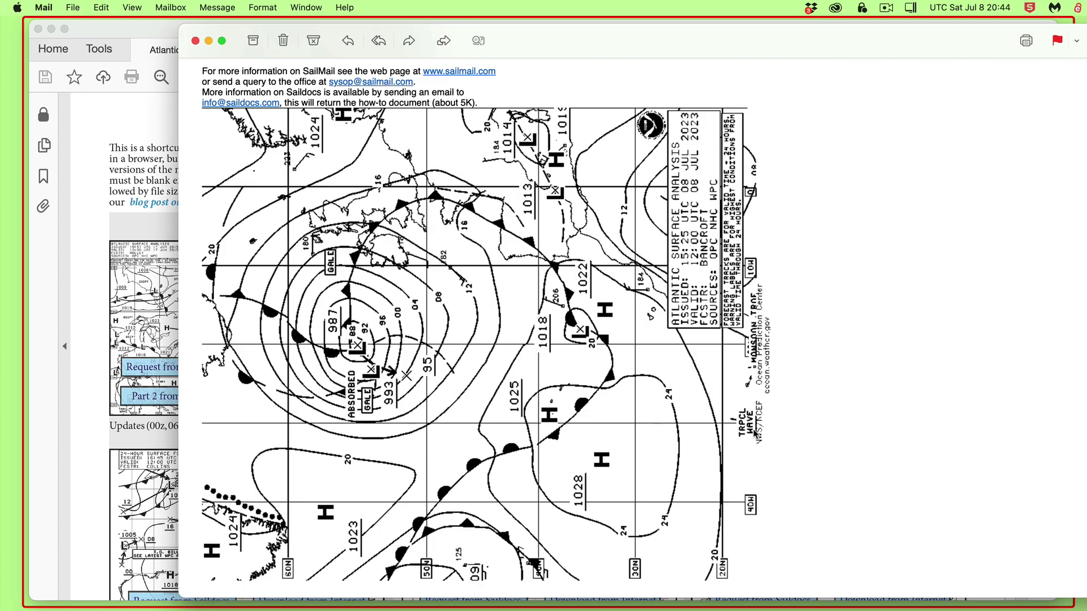
pyautogui.scroll(8, 756, 435)
pyautogui.scroll(-8, 756, 435)
pyautogui.moveTo(538, 35); pyautogui.dragTo(1028, 238)
pyautogui.scroll(8, 551, 311)
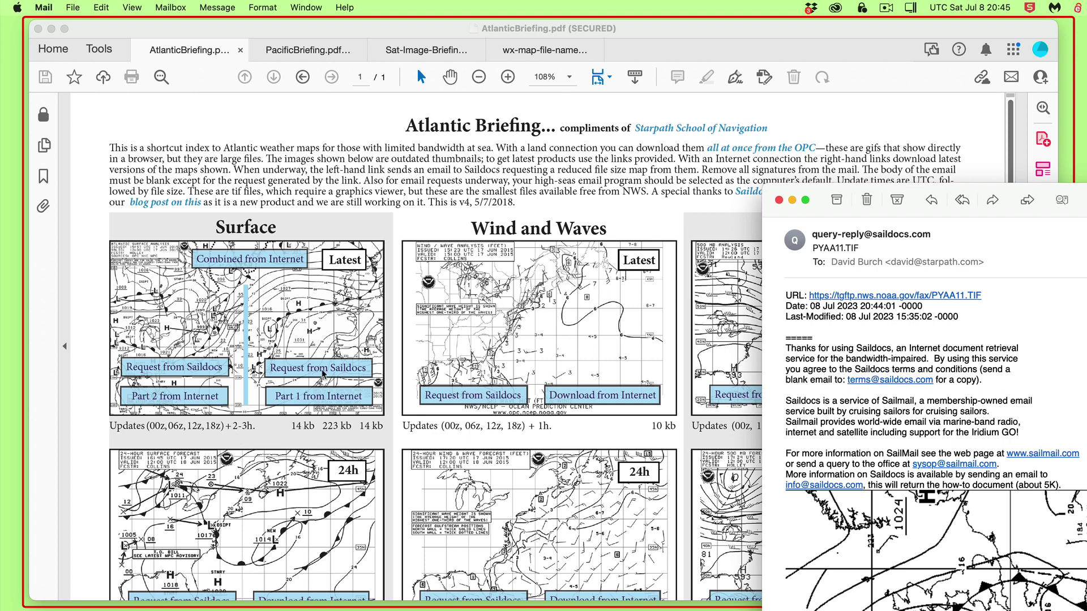
# Step: Save the PYAA11 map into the weather maps folder and uncover the Atlantic Briefing PDF
pyautogui.click(313, 401)
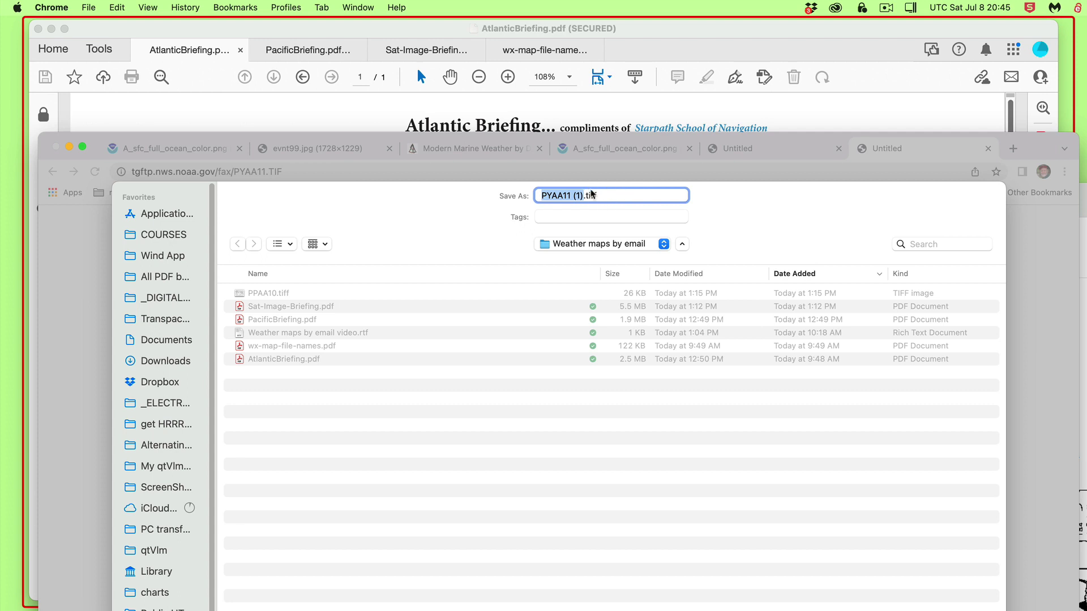
pyautogui.click(278, 294)
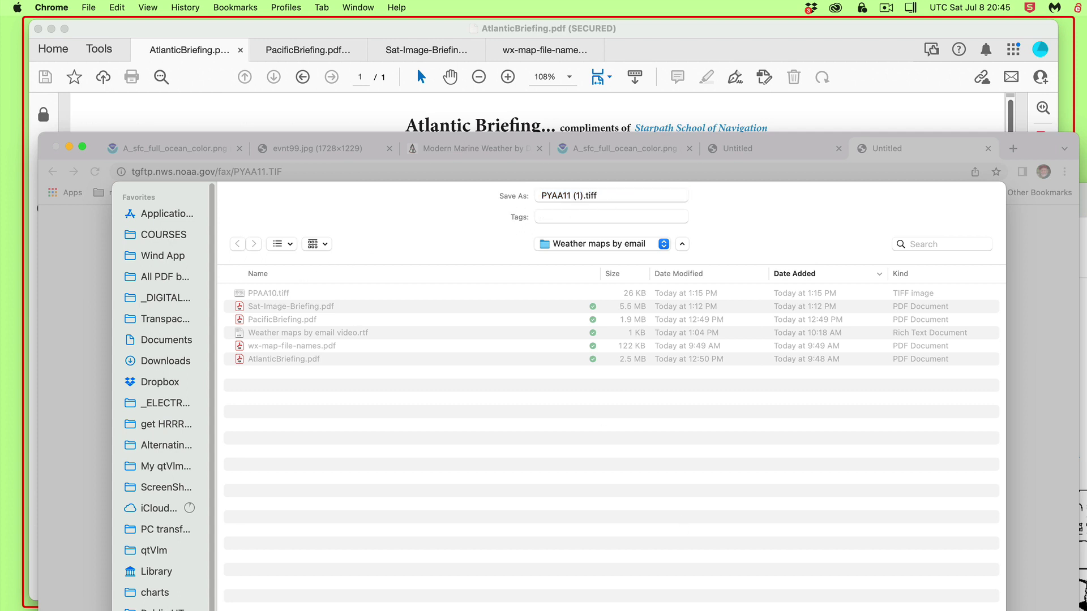
pyautogui.press('Return')
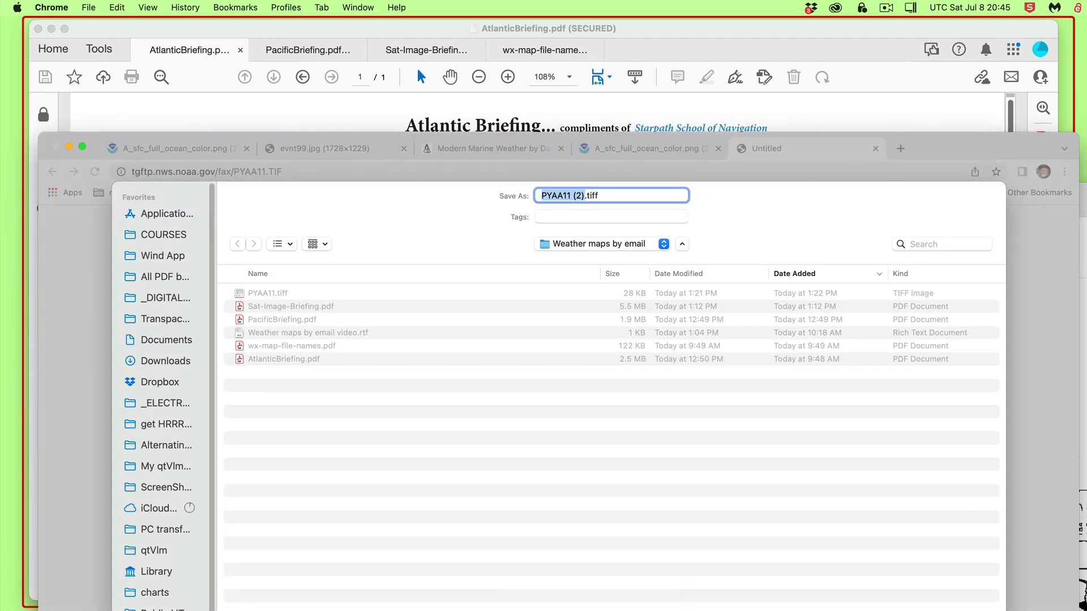
pyautogui.press('super+m')
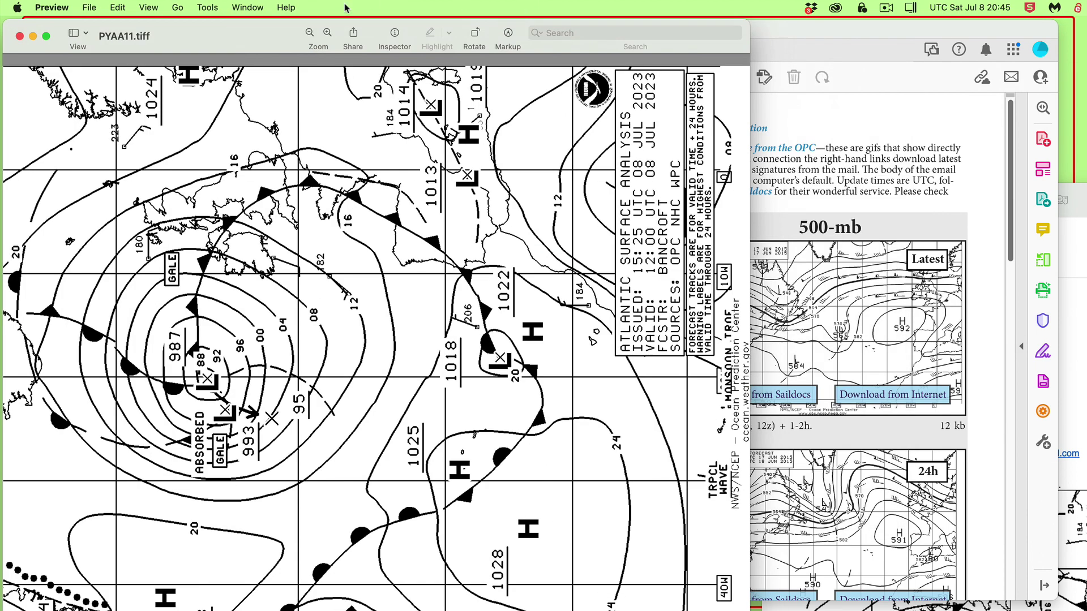
pyautogui.moveTo(255, 37); pyautogui.dragTo(309, 34)
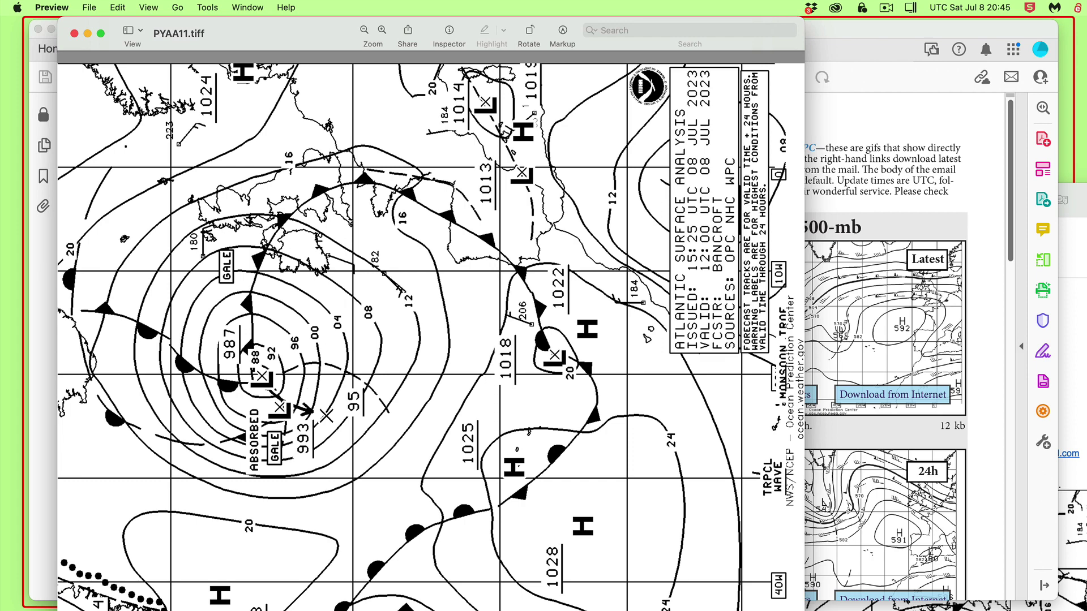
# Step: Open the PYAA11.TIF image from the Saildocs reply in its own window
pyautogui.press('super+Tab')
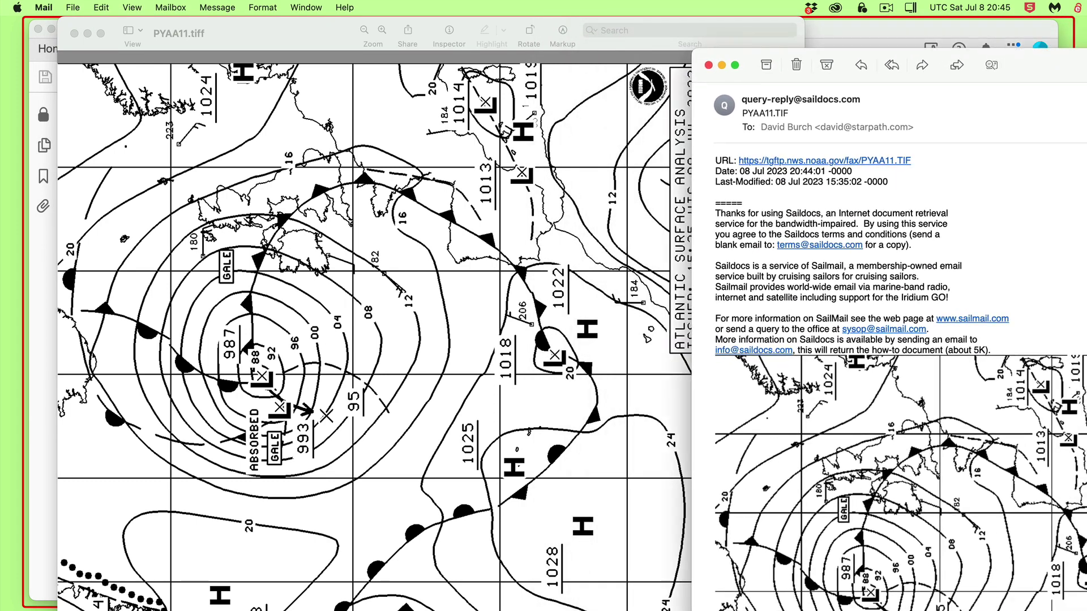
pyautogui.scroll(-5, 955, 443)
pyautogui.scroll(1, 955, 443)
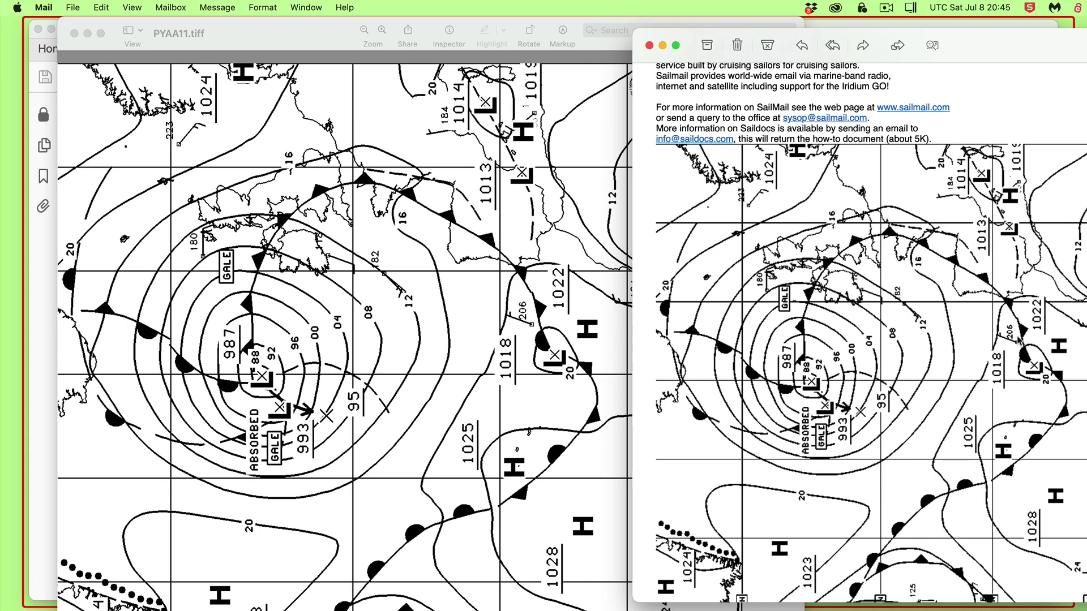
pyautogui.click(915, 232)
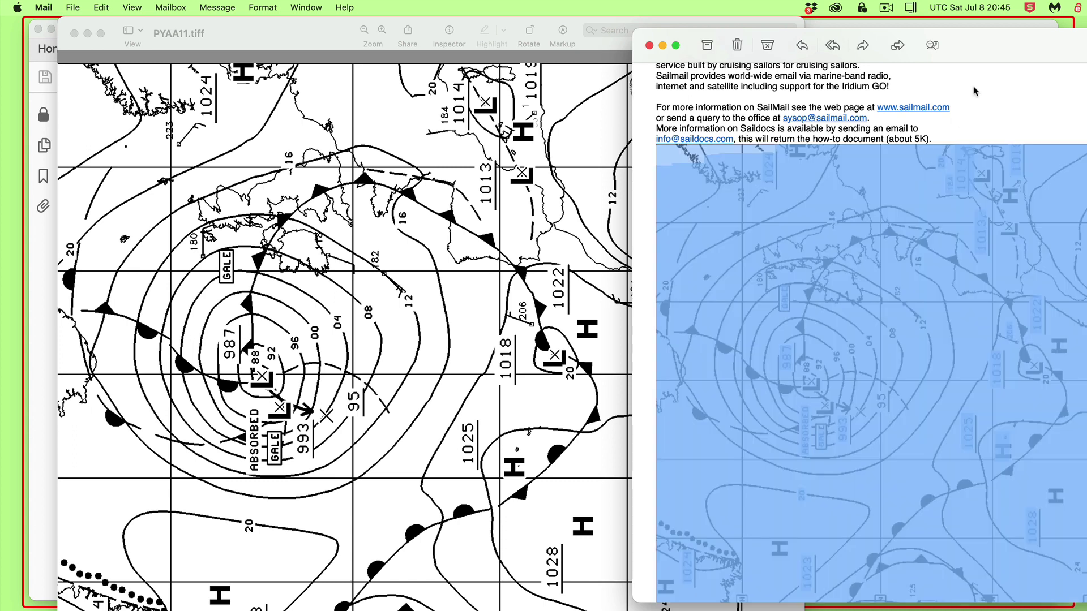
pyautogui.click(974, 263)
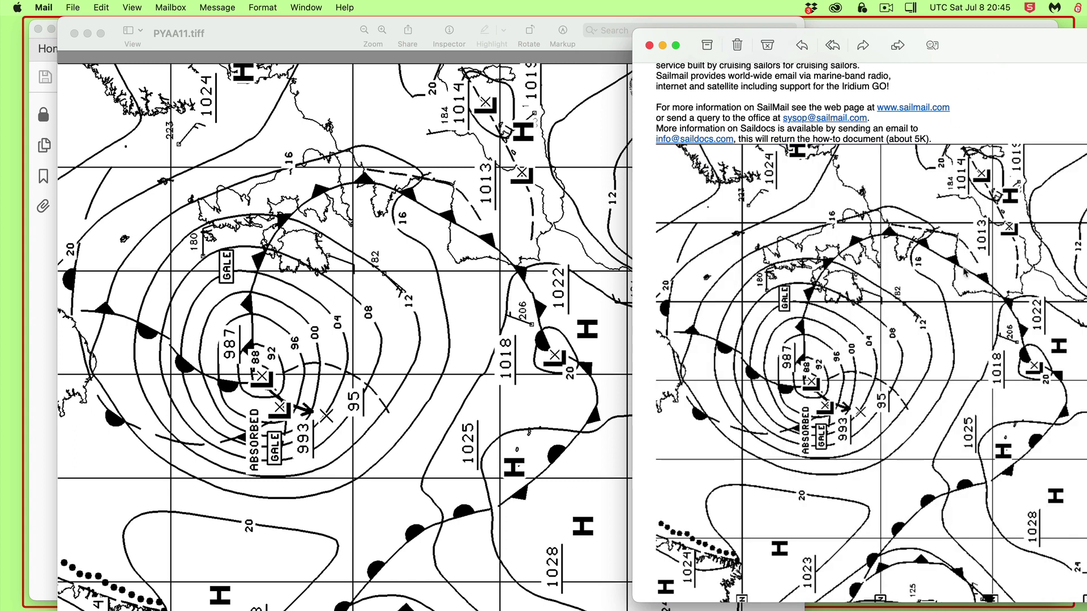
pyautogui.doubleClick(901, 333)
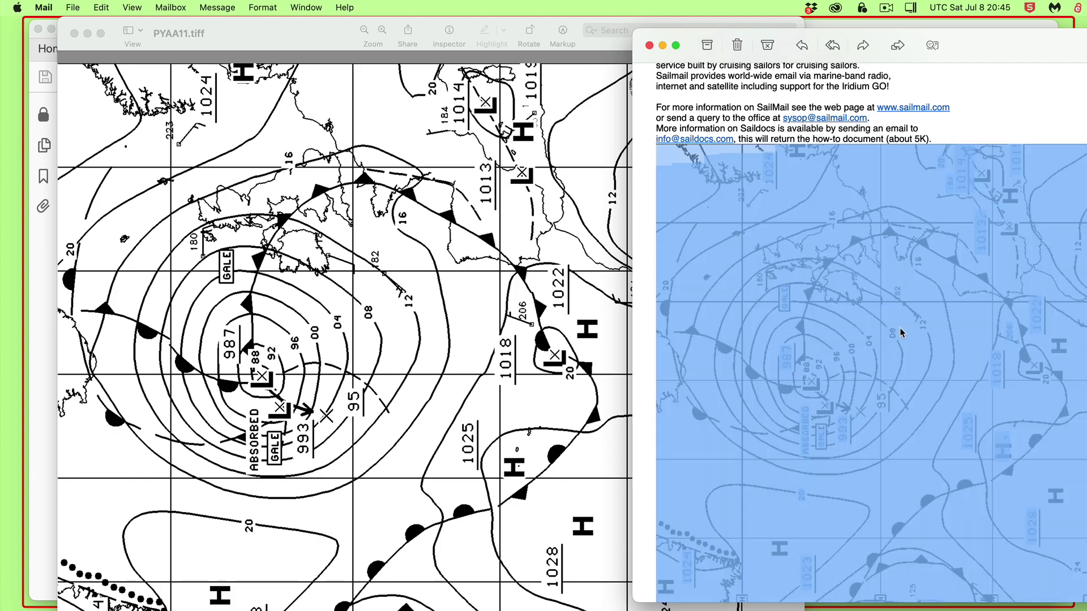
# Step: Rotate both the original and copied PYAA11 charts a quarter turn and arrange their windows
pyautogui.click(1014, 44)
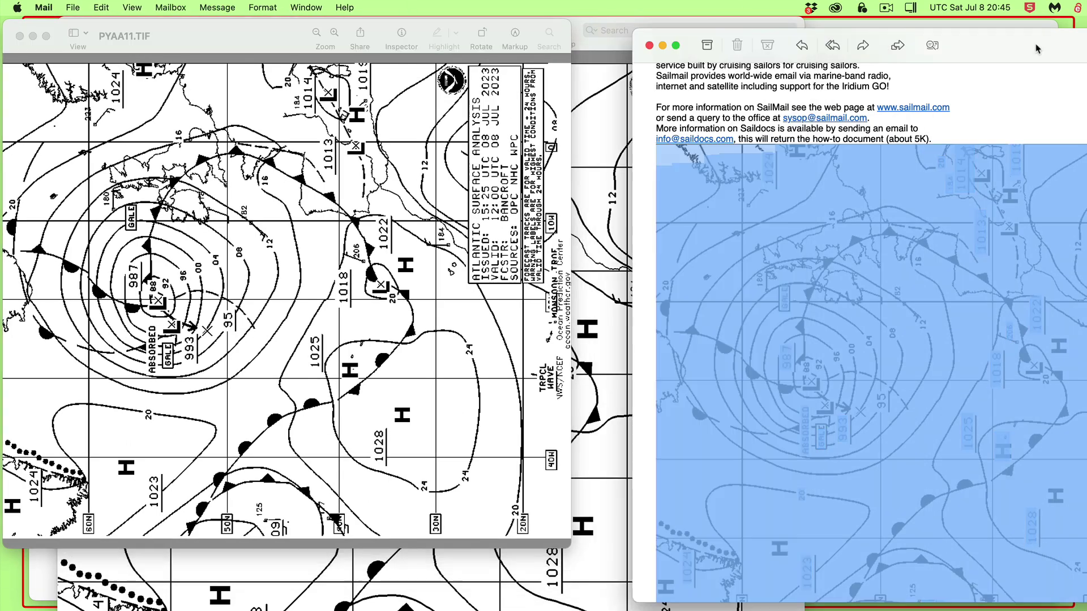
pyautogui.moveTo(224, 39); pyautogui.dragTo(806, 53)
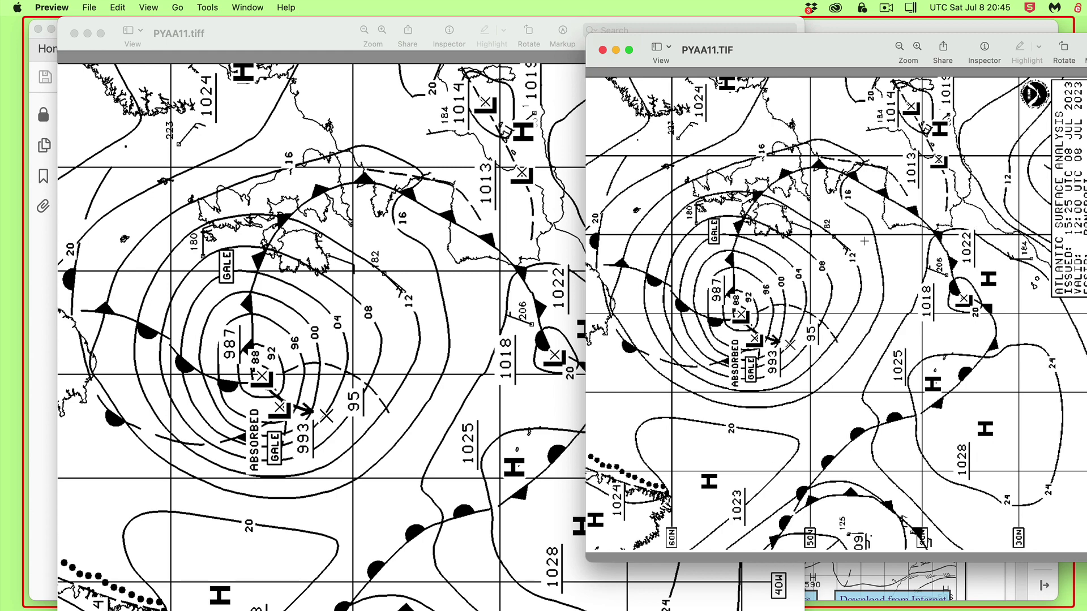
pyautogui.click(1064, 48)
pyautogui.click(348, 283)
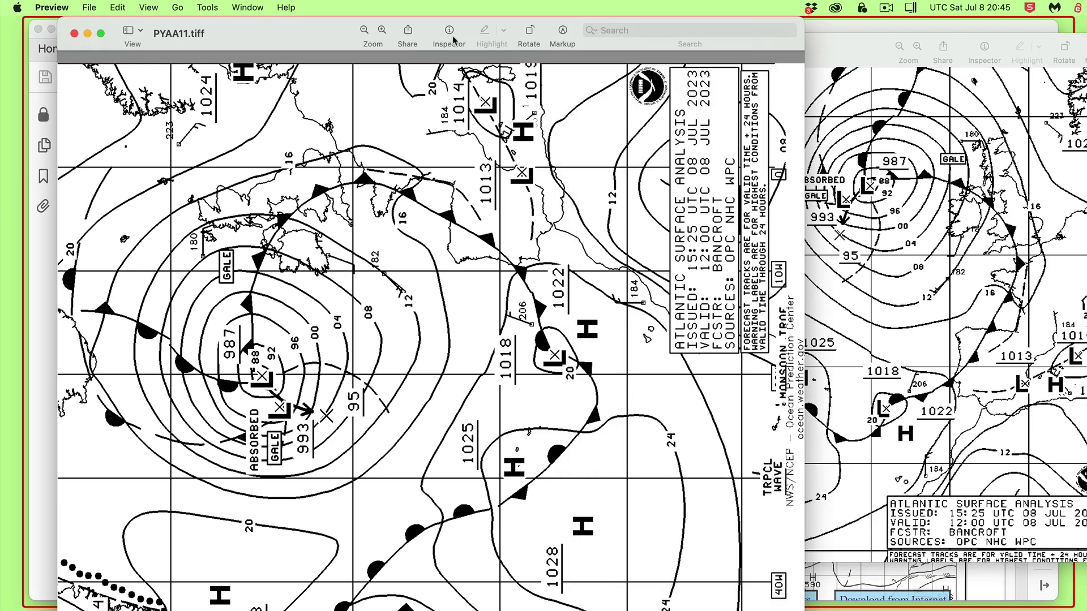
pyautogui.click(529, 31)
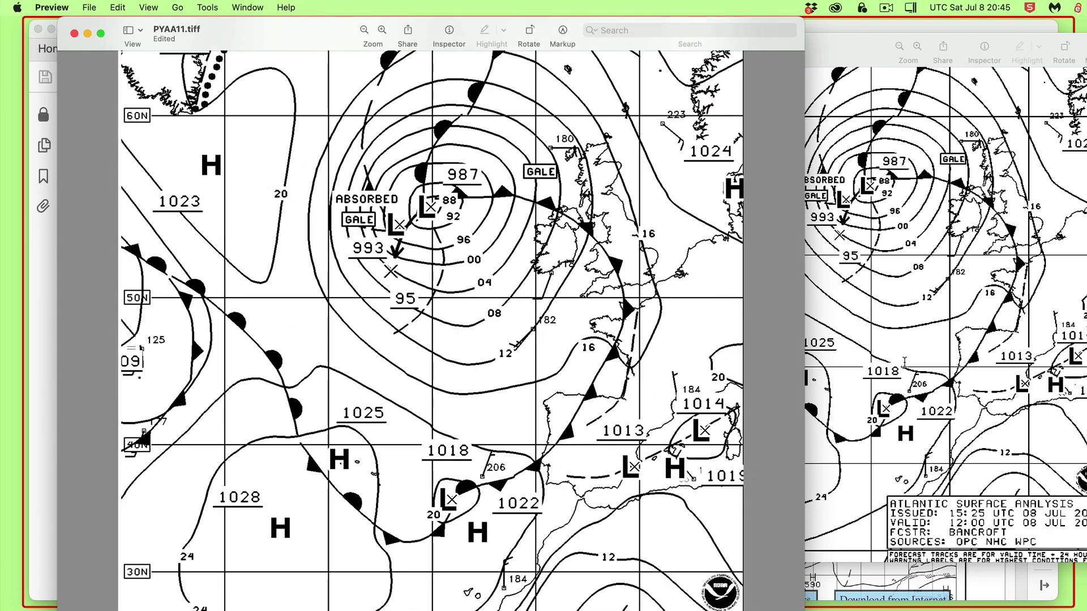
pyautogui.moveTo(864, 48); pyautogui.dragTo(1023, 48)
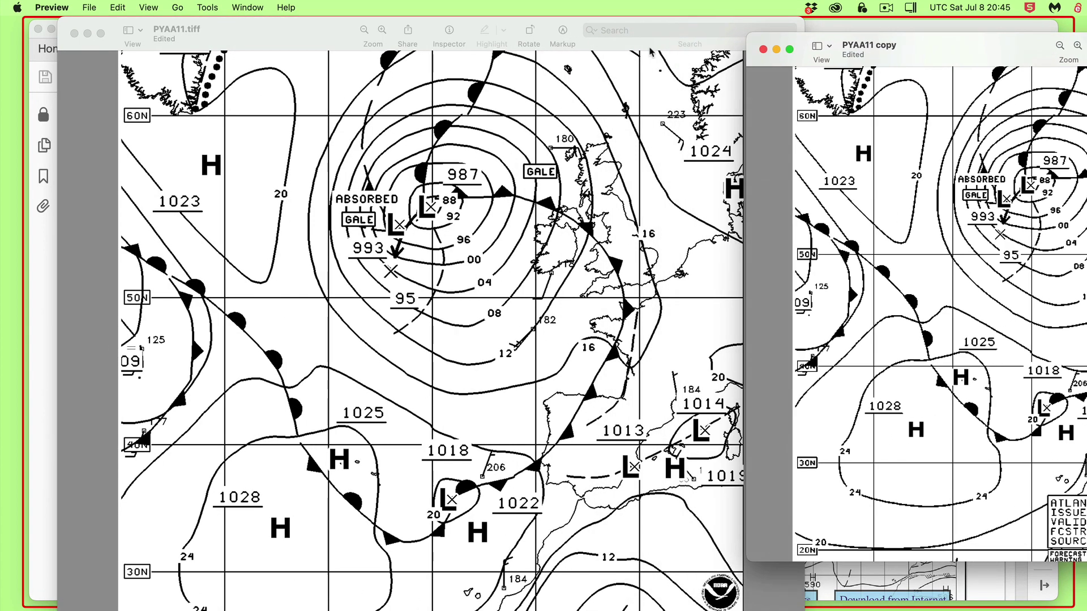
pyautogui.moveTo(300, 30); pyautogui.dragTo(213, 29)
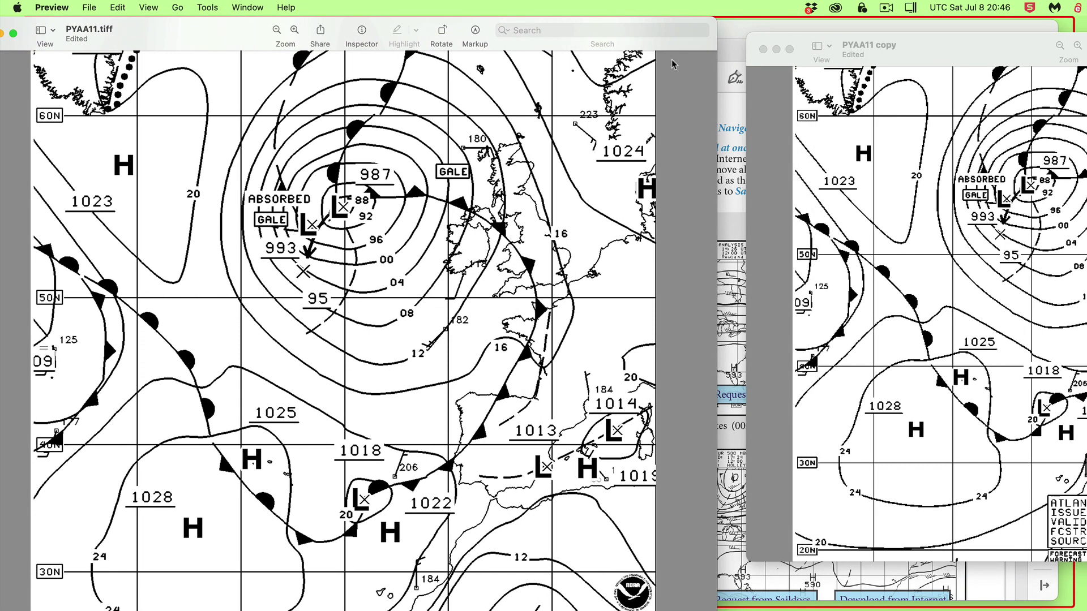
pyautogui.doubleClick(972, 49)
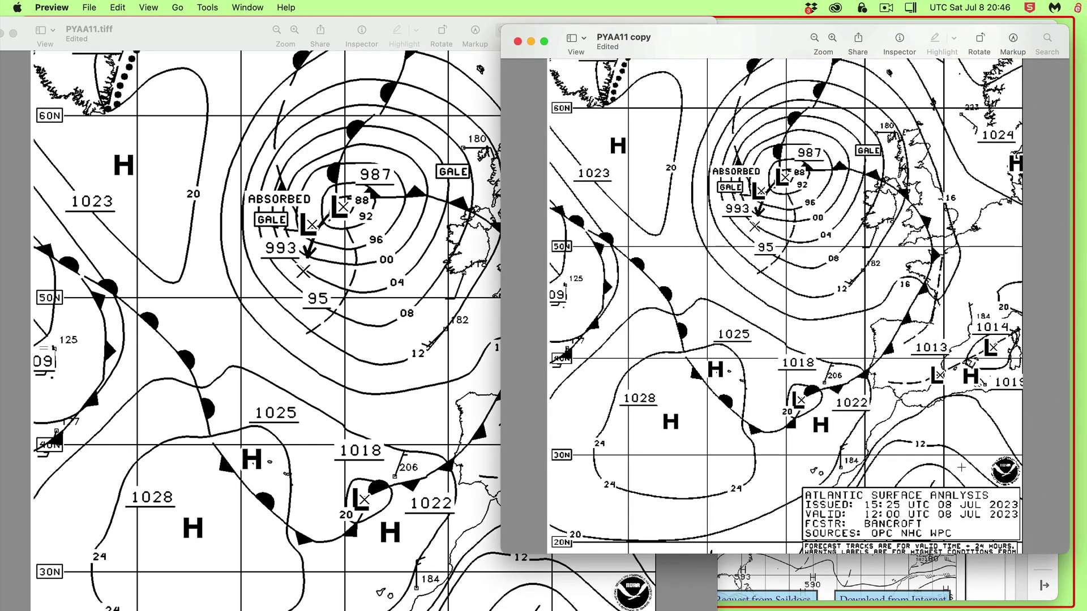
pyautogui.moveTo(646, 40); pyautogui.dragTo(737, 58)
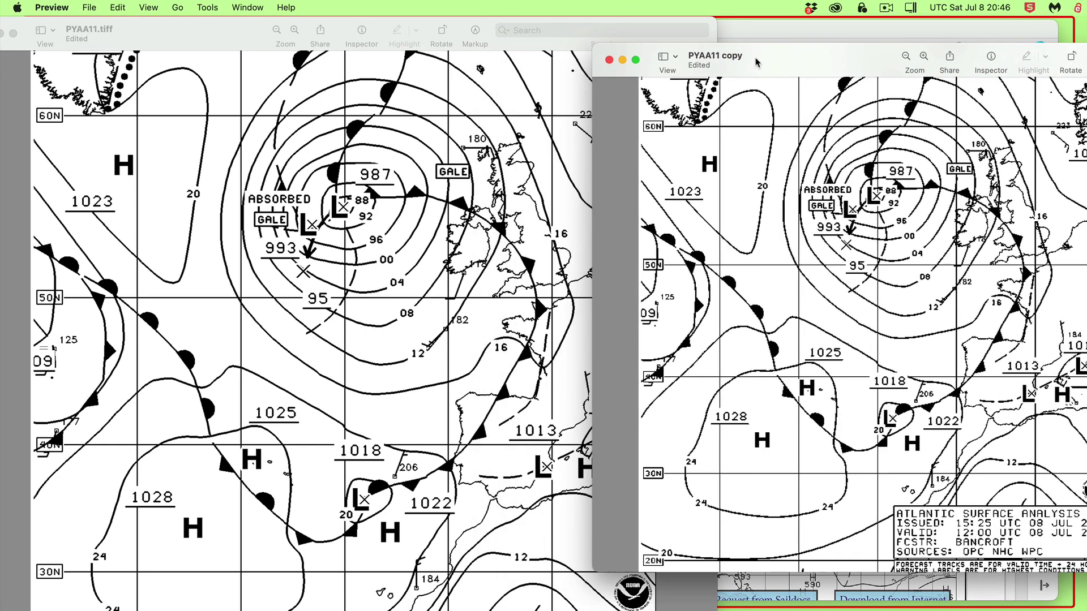
# Step: Close the original PYAA11.tiff and the copy, reaching the keep-or-delete prompt for PYAA11 copy.jpg
pyautogui.click(609, 60)
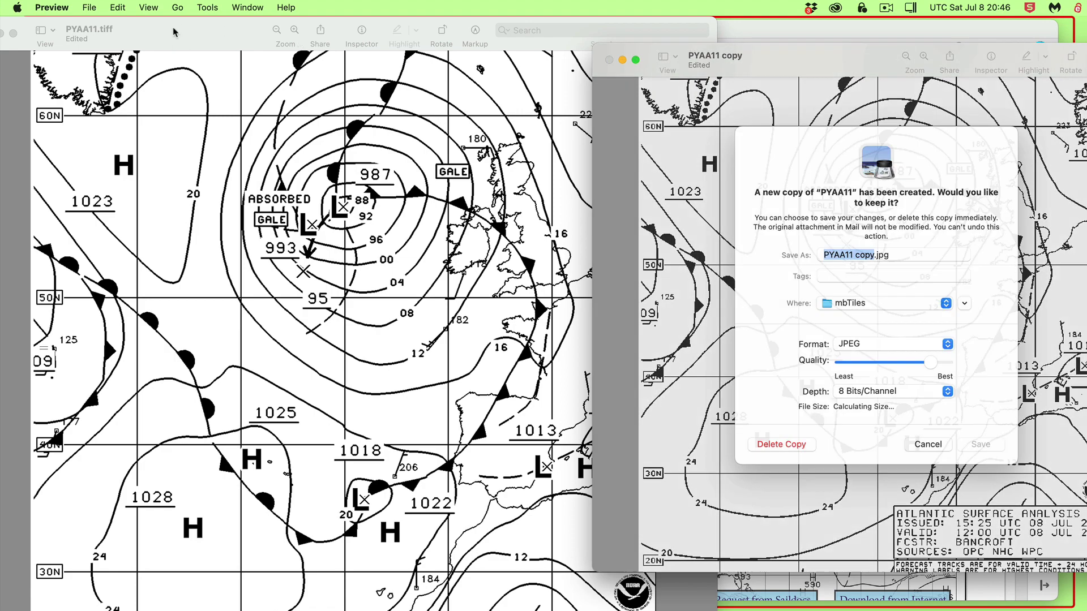
pyautogui.click(771, 445)
pyautogui.click(344, 57)
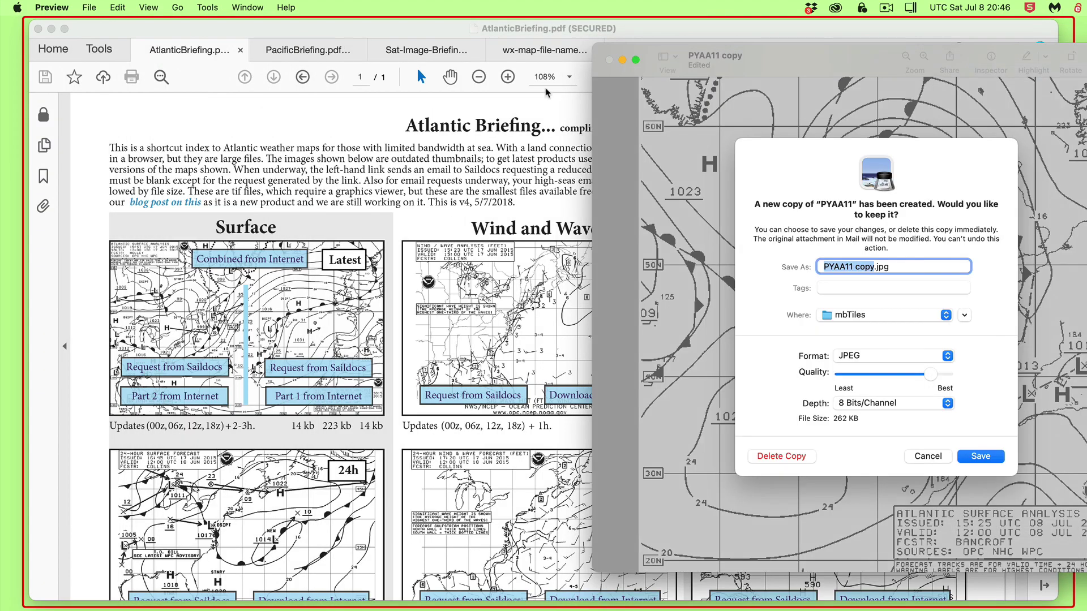
pyautogui.click(929, 457)
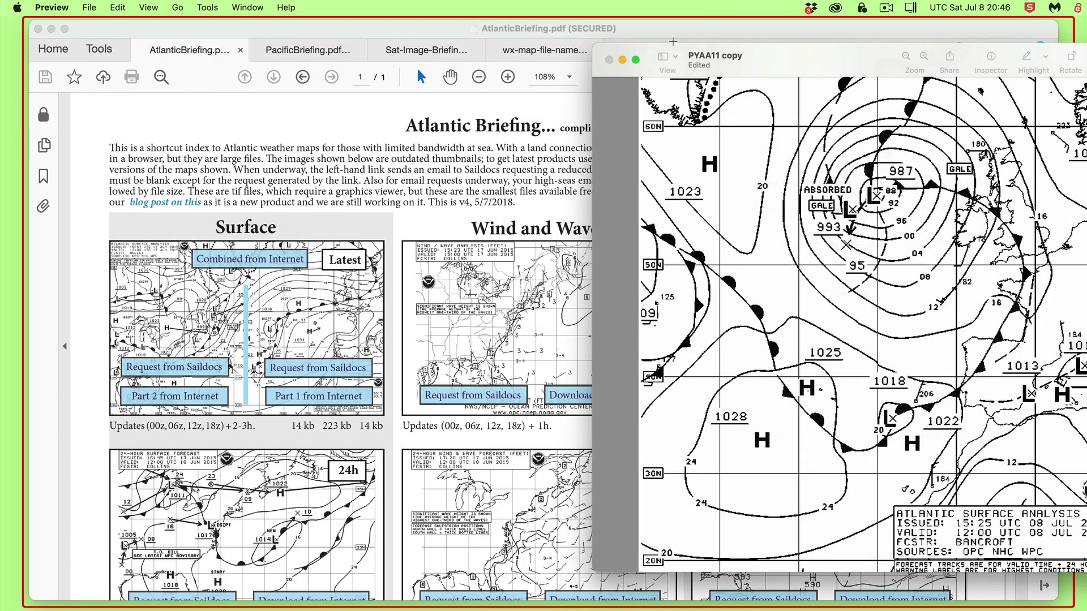
pyautogui.click(609, 60)
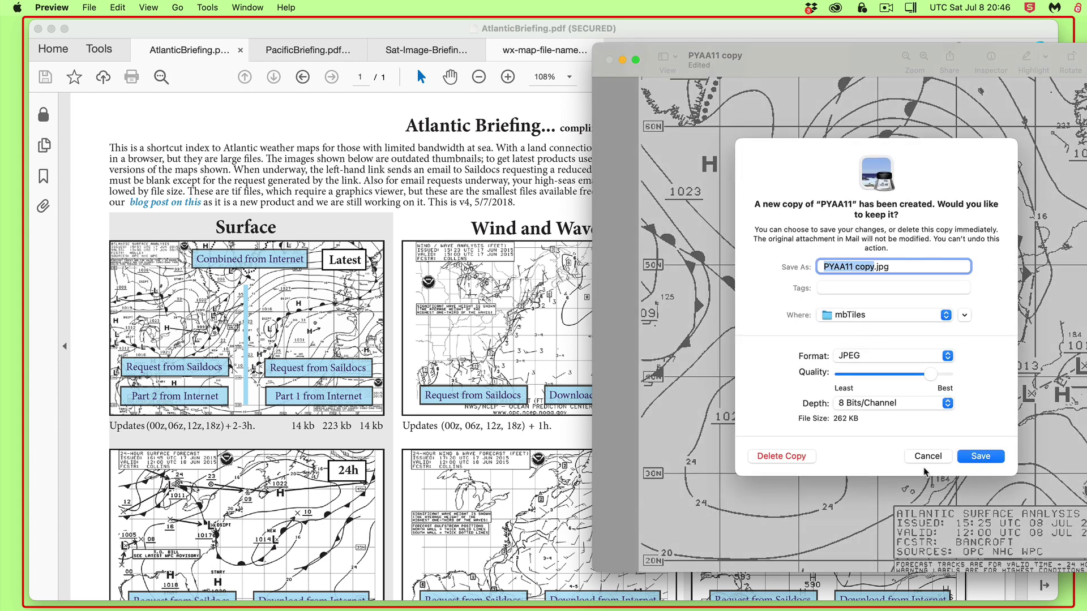
# Step: Delete the rotated chart copy and scroll through the Atlantic Briefing maps
pyautogui.click(781, 457)
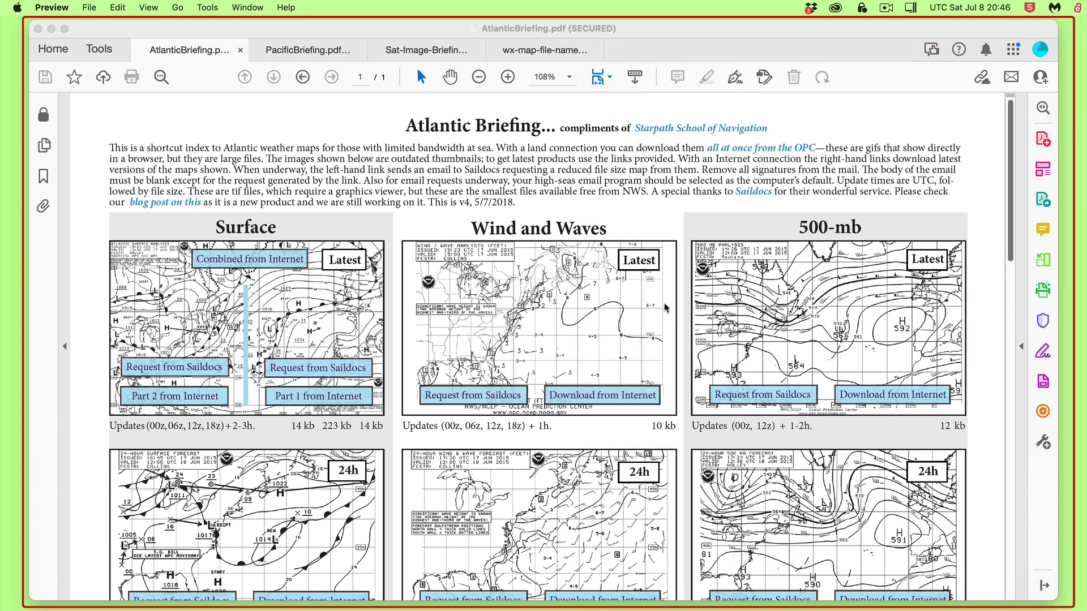
pyautogui.scroll(-10, 641, 418)
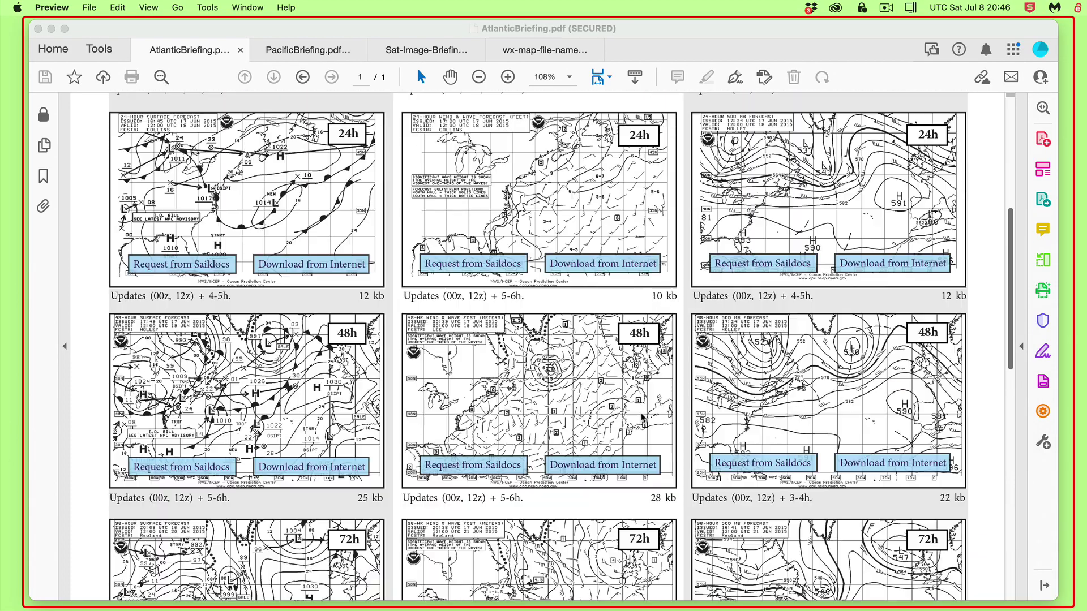
pyautogui.scroll(-8, 641, 417)
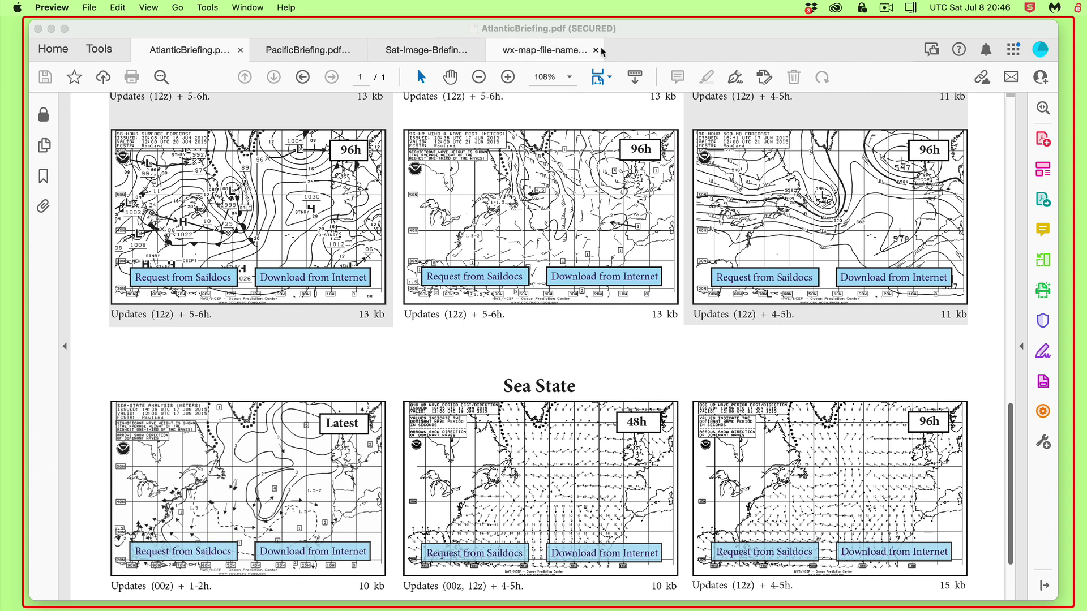
# Step: Look over PacificBriefing.pdf's Surface, Wind and Waves and 500-mb map links
pyautogui.click(310, 52)
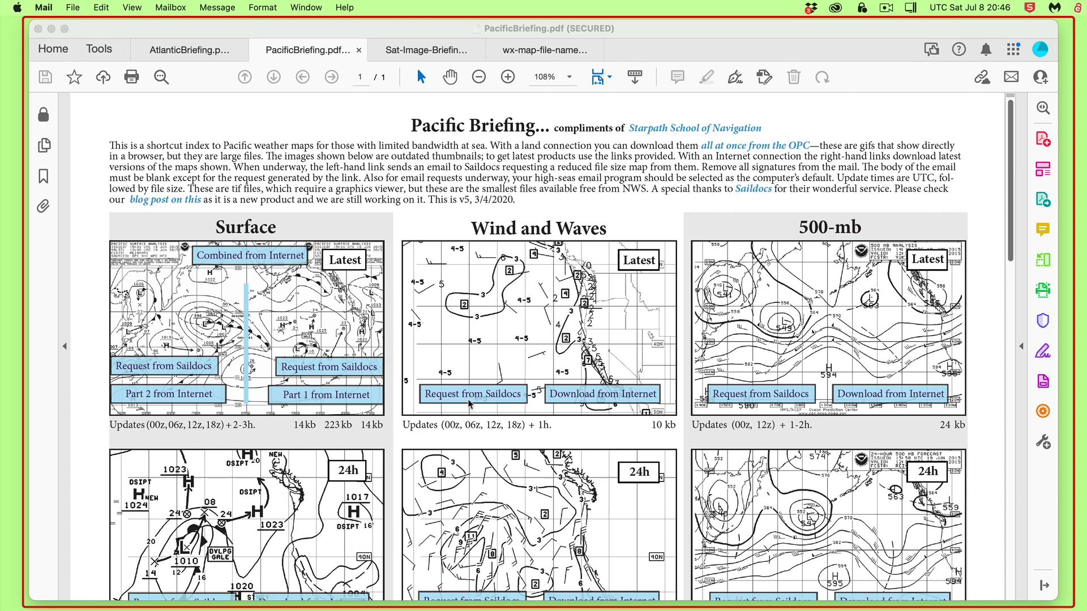
pyautogui.scroll(-3, 591, 523)
pyautogui.scroll(3, 591, 521)
pyautogui.scroll(-8, 589, 521)
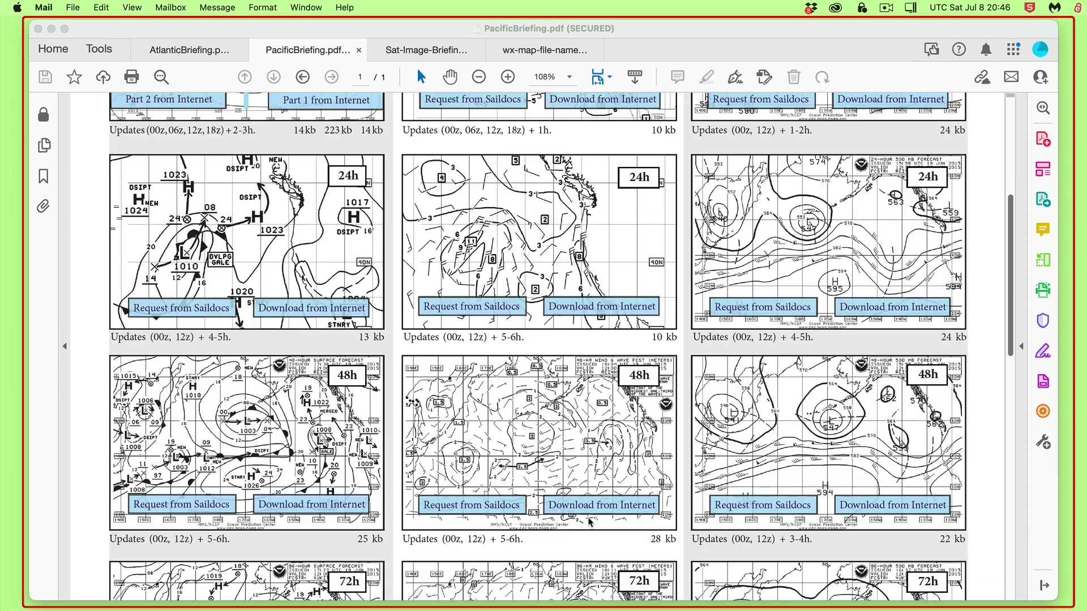
pyautogui.scroll(-1, 589, 522)
pyautogui.scroll(9, 591, 453)
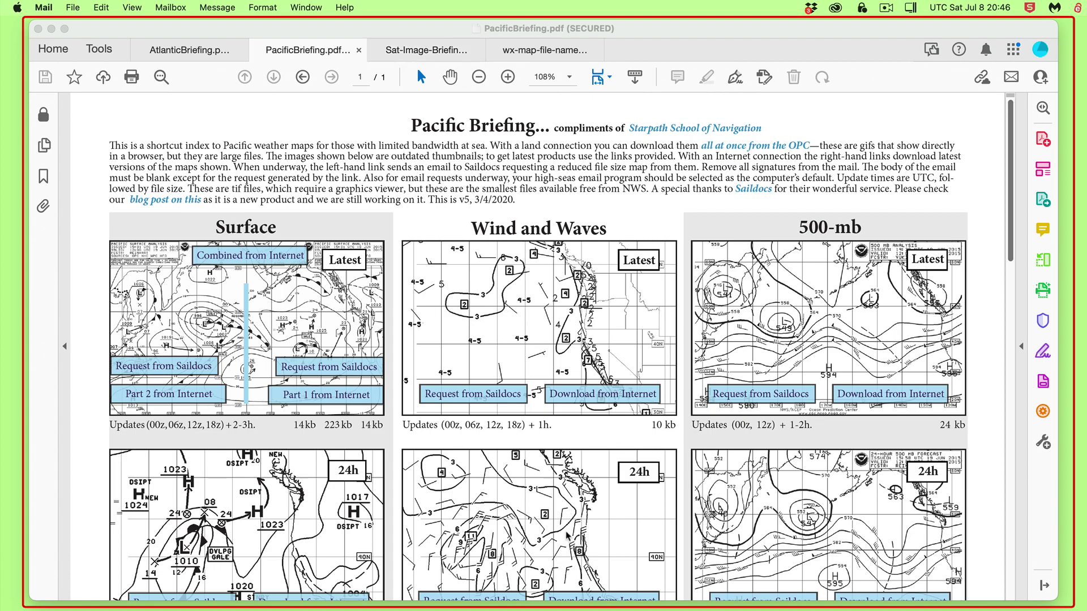
pyautogui.scroll(-5, 568, 535)
pyautogui.scroll(5, 568, 535)
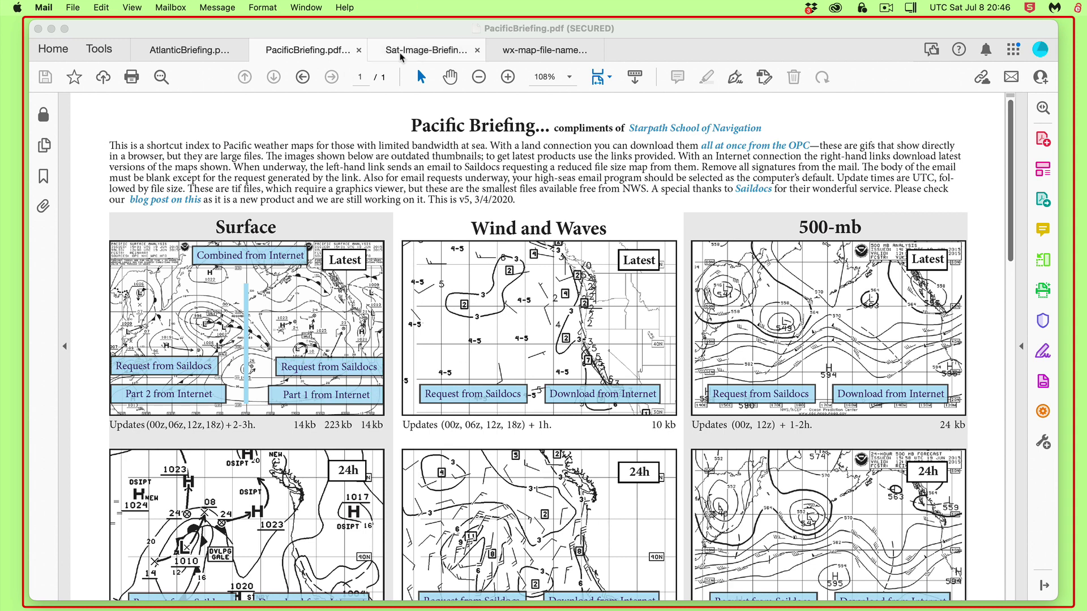
# Step: Open Sat-Image-Briefing.pdf, briefly select its NWS request commands, and scroll to the coverage map
pyautogui.click(410, 51)
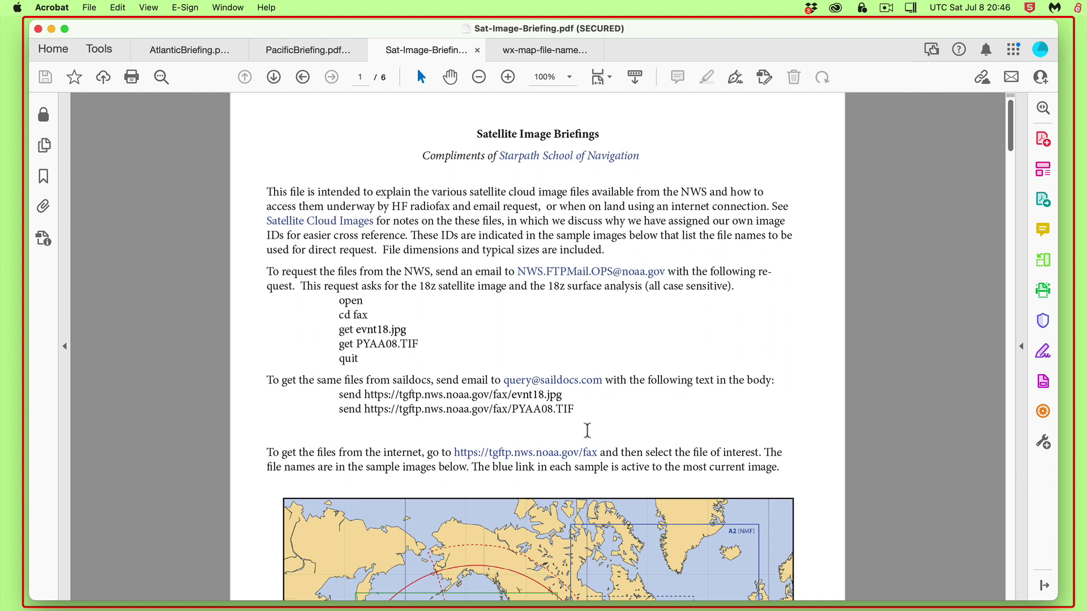
pyautogui.scroll(-1, 449, 411)
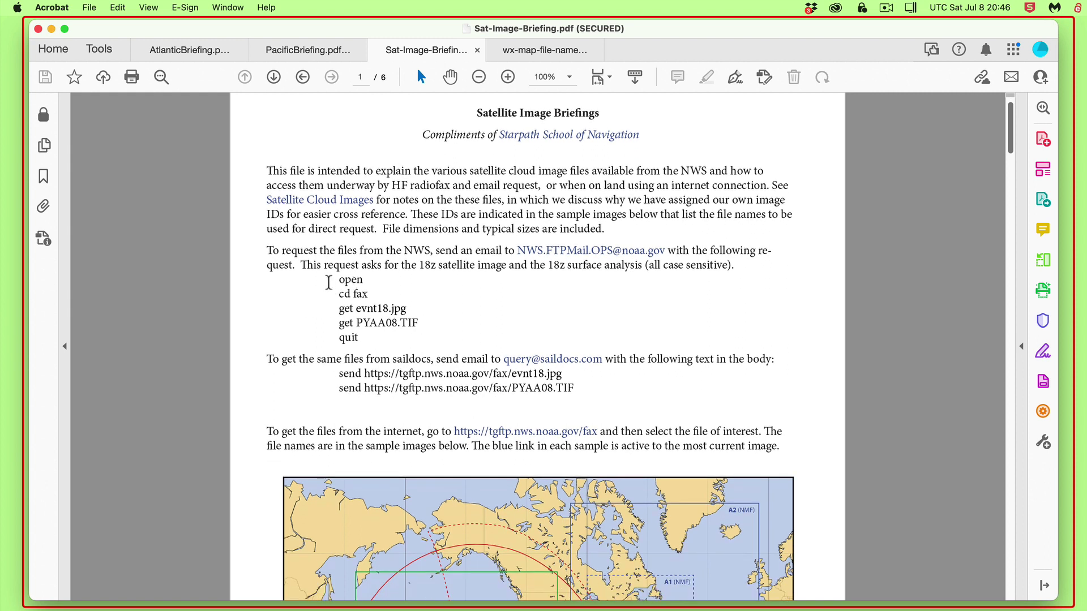
pyautogui.moveTo(339, 279); pyautogui.dragTo(393, 328)
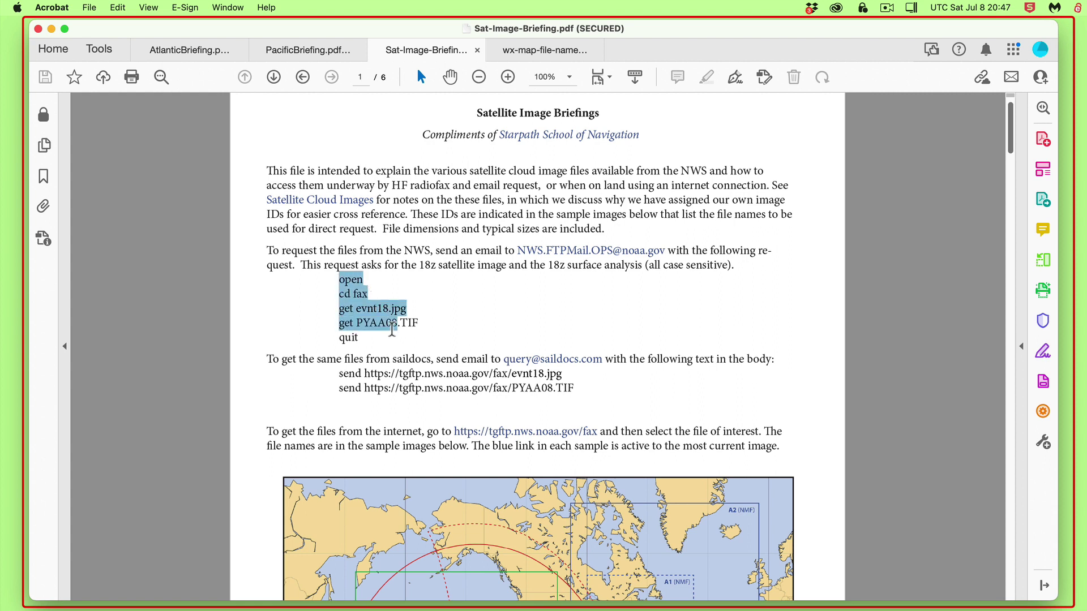
pyautogui.click(628, 412)
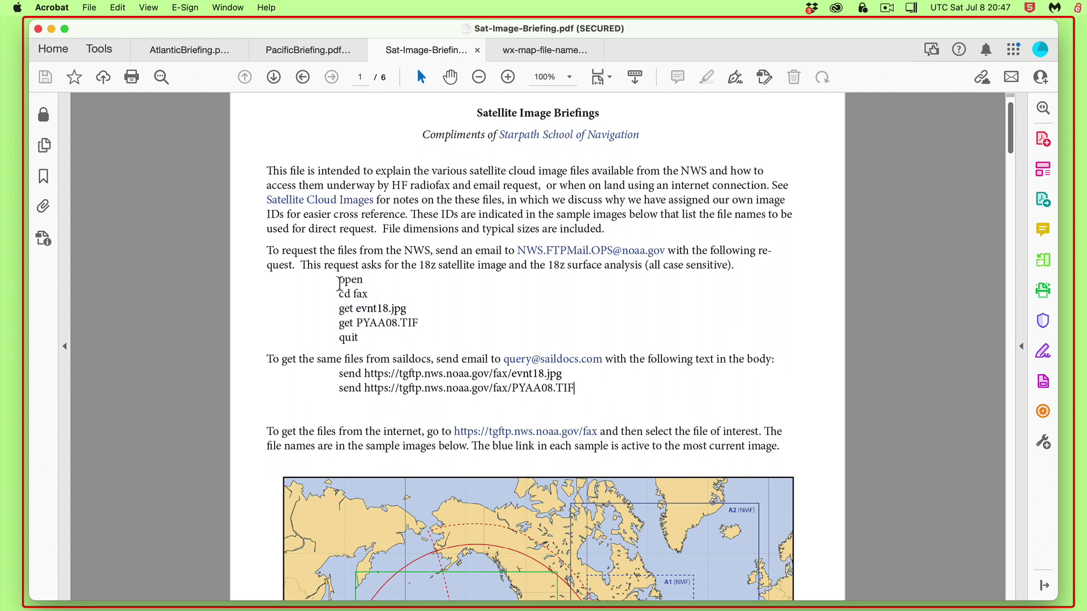
pyautogui.scroll(-4, 510, 498)
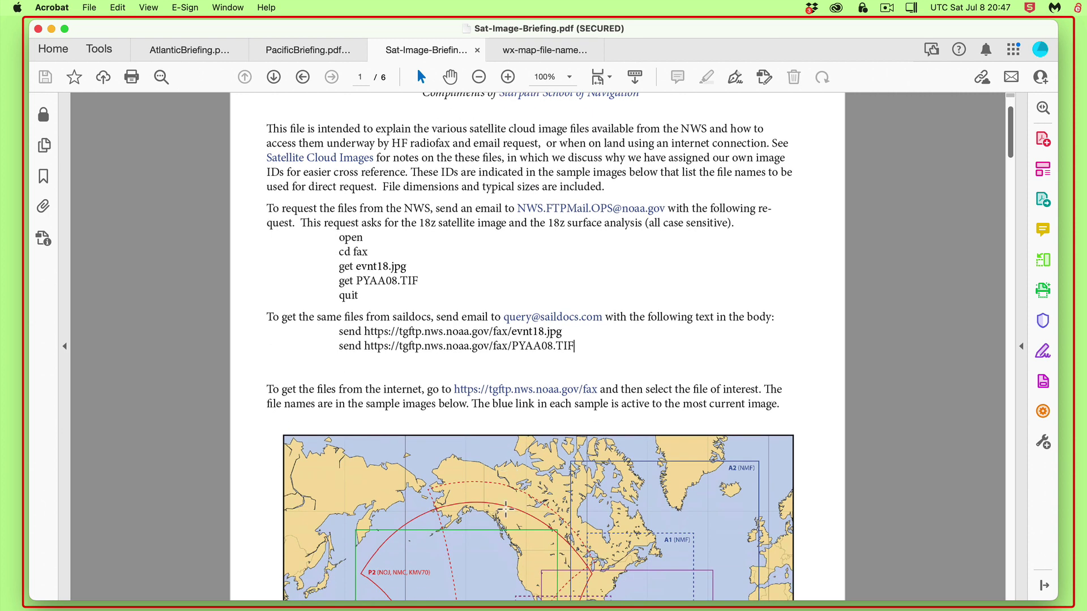
pyautogui.scroll(-5, 505, 509)
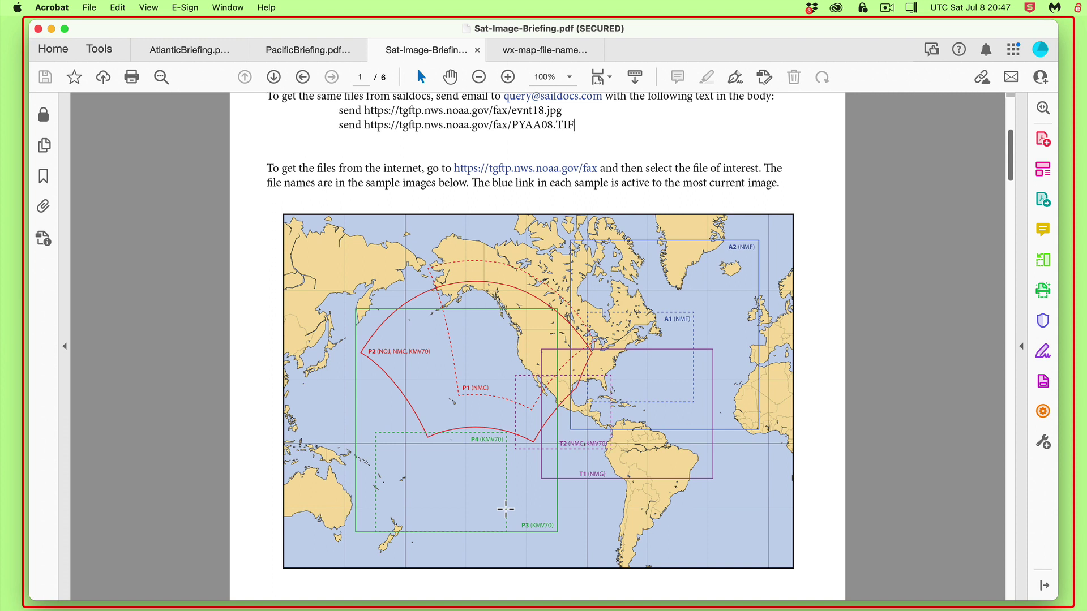
pyautogui.scroll(-2, 506, 507)
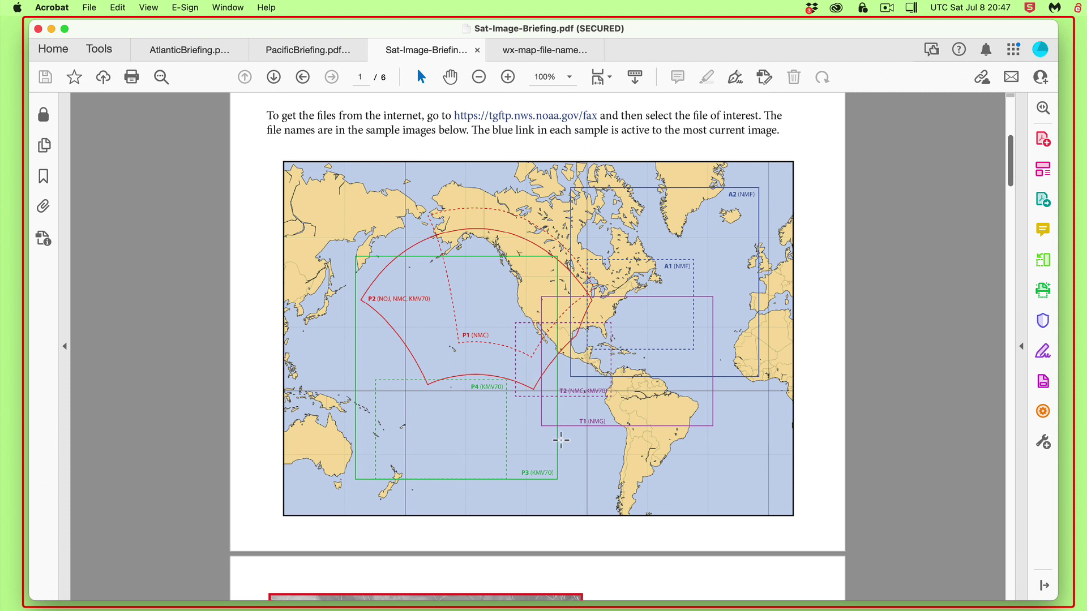
# Step: Scroll to page 3's A2 Atlantic image with files evnt06.jpg, evnt18.jpg and evnt99.jpg
pyautogui.scroll(-5, 560, 440)
pyautogui.scroll(3, 558, 435)
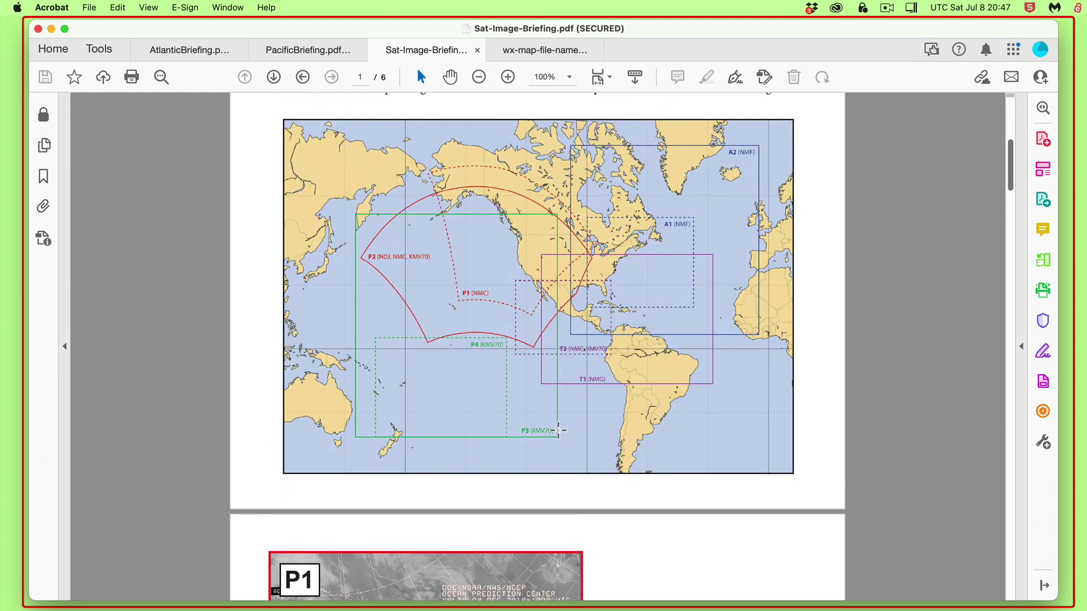
pyautogui.scroll(1, 558, 430)
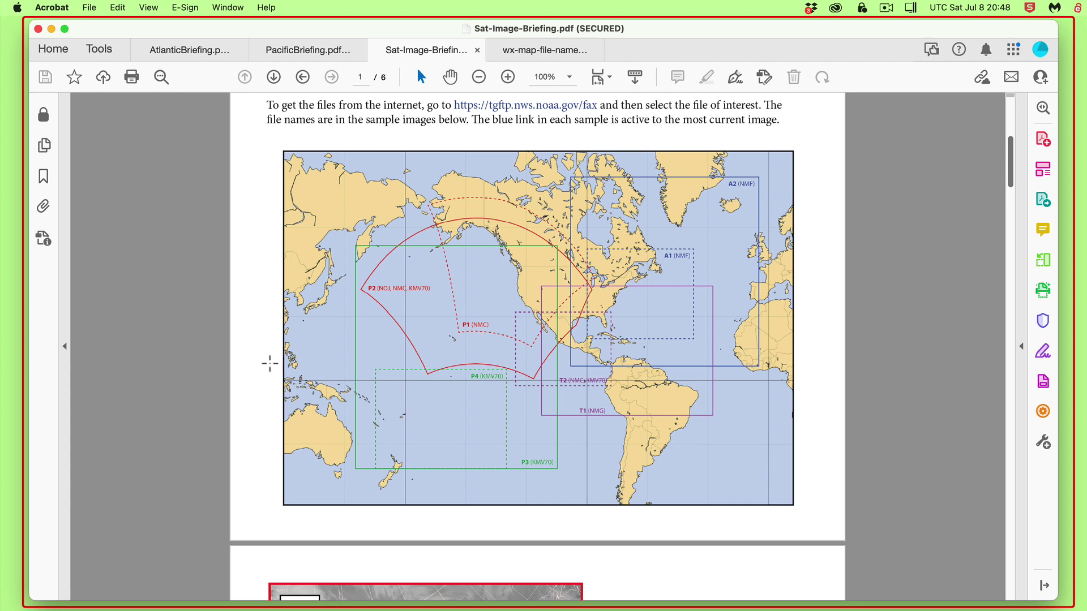
pyautogui.scroll(-6, 688, 433)
pyautogui.scroll(-8, 688, 429)
pyautogui.scroll(3, 690, 429)
pyautogui.scroll(10, 691, 426)
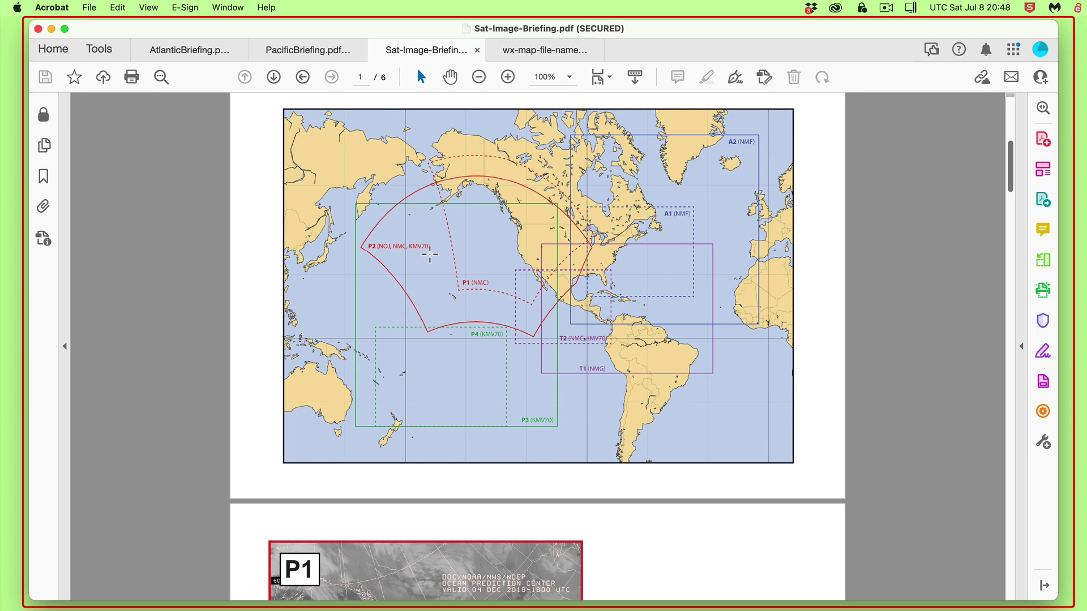
pyautogui.scroll(-2, 640, 406)
pyautogui.scroll(-15, 650, 512)
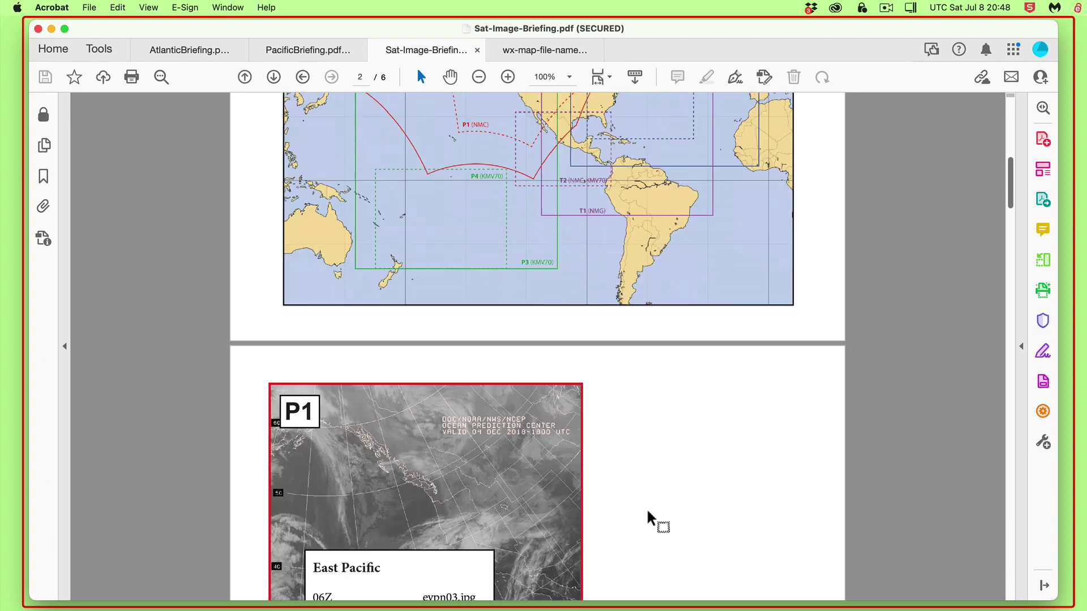
pyautogui.scroll(-6, 651, 512)
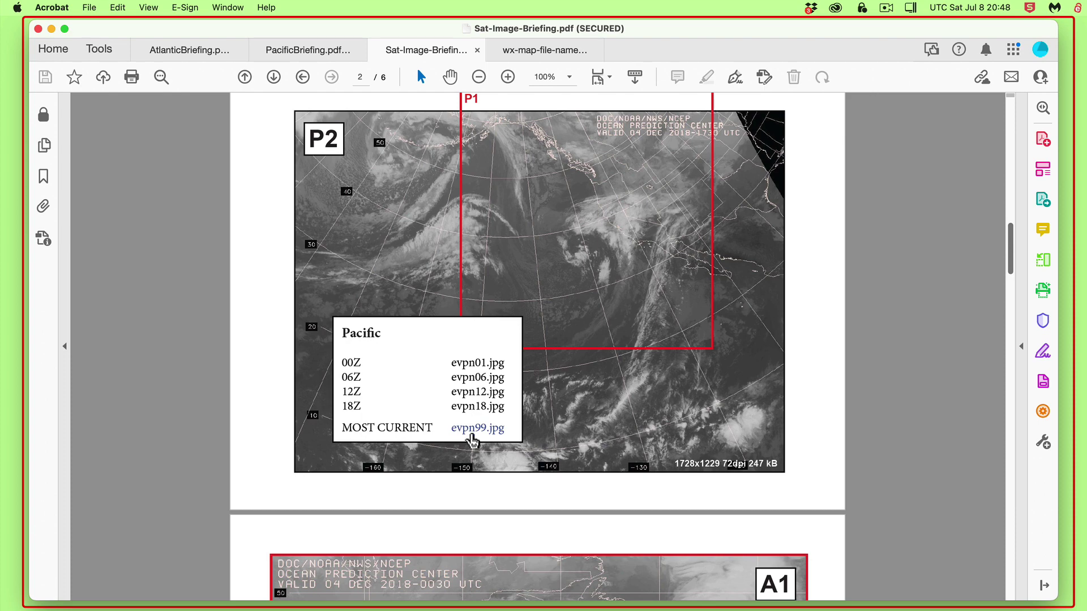
pyautogui.scroll(-2, 651, 457)
pyautogui.scroll(-10, 651, 461)
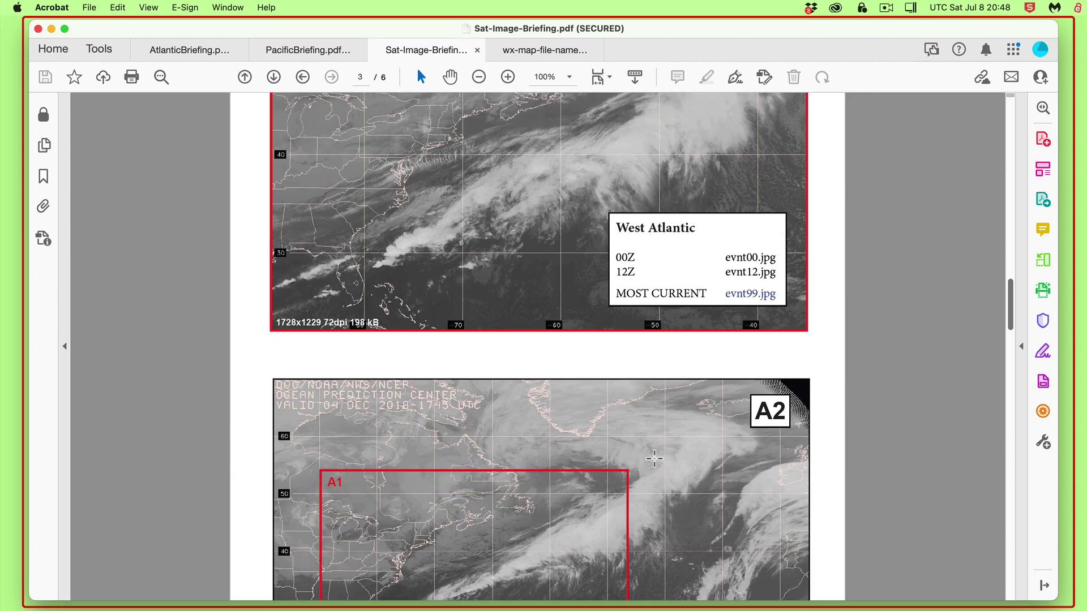
pyautogui.scroll(-5, 654, 458)
pyautogui.scroll(-1, 655, 459)
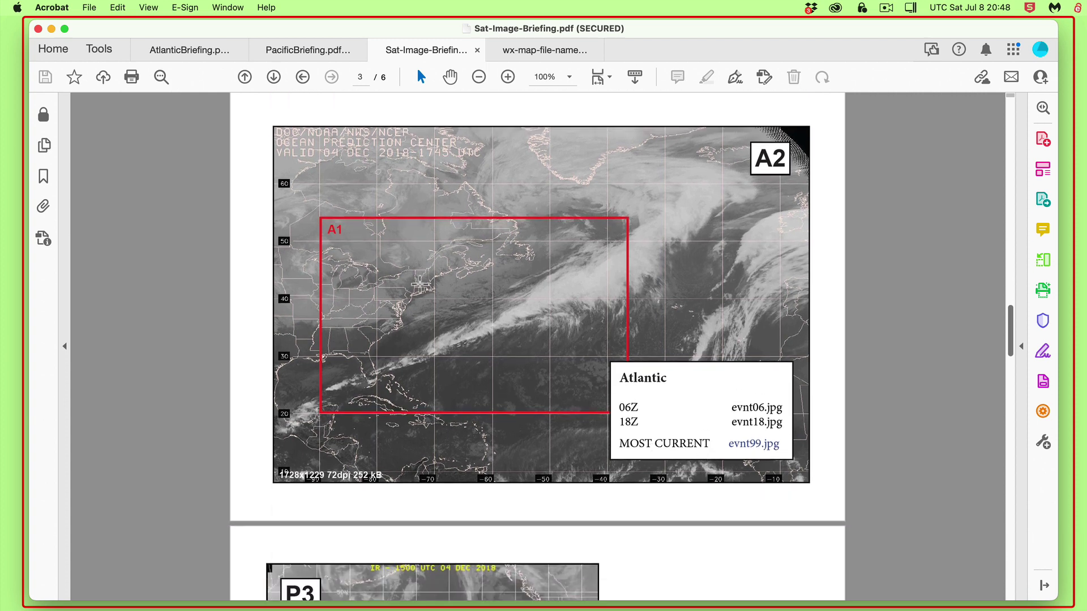
# Step: Open evnt99.jpg, the 08 JUL 2023 1740 UTC Atlantic satellite image, in Chrome and move the window off the PDF
pyautogui.click(738, 446)
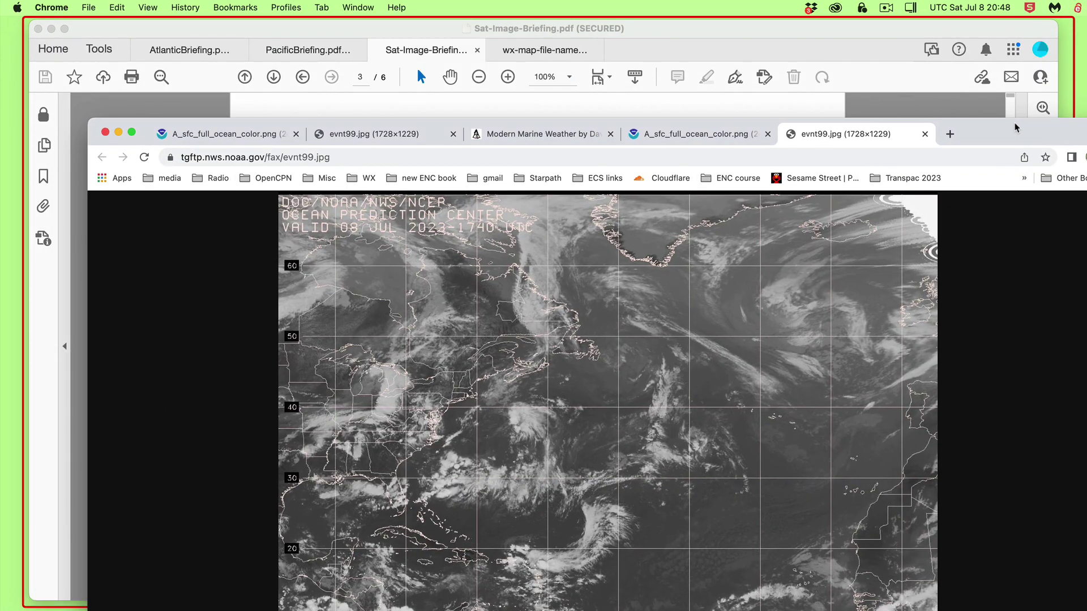
pyautogui.moveTo(1014, 128); pyautogui.dragTo(974, 497)
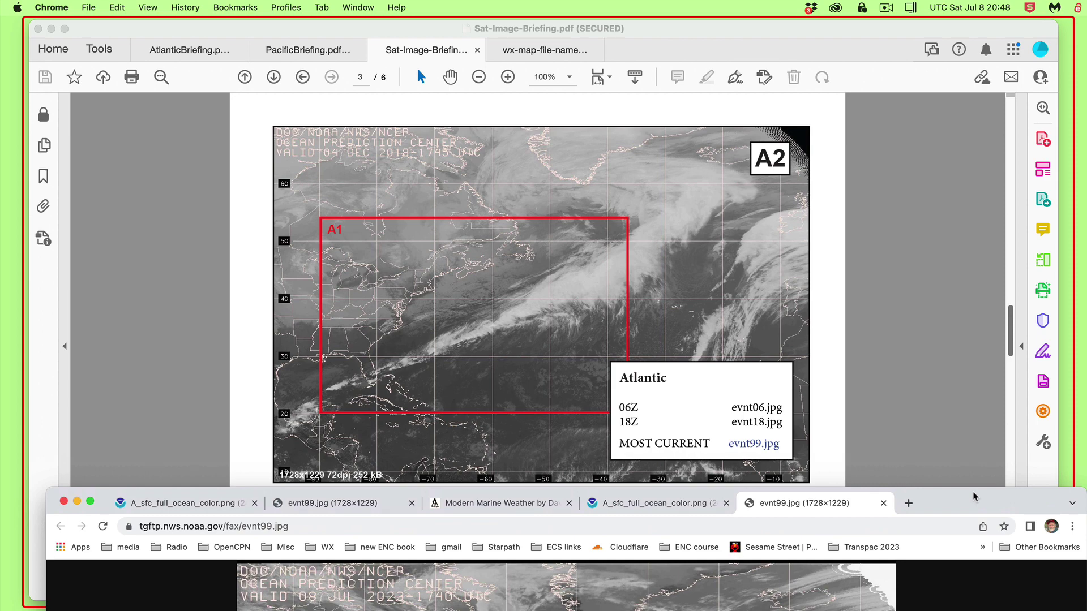
pyautogui.moveTo(974, 497); pyautogui.dragTo(990, 610)
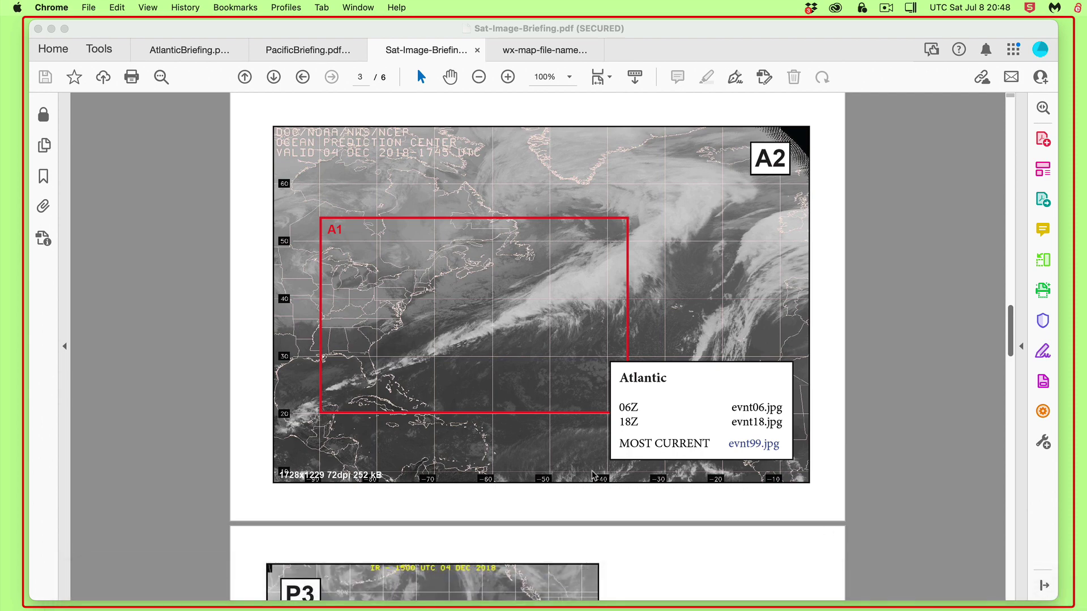
# Step: Review the Pacific and Tropical Atlantic images on pages 4–5, then switch to wx-map-file-names.pdf
pyautogui.scroll(-15, 665, 529)
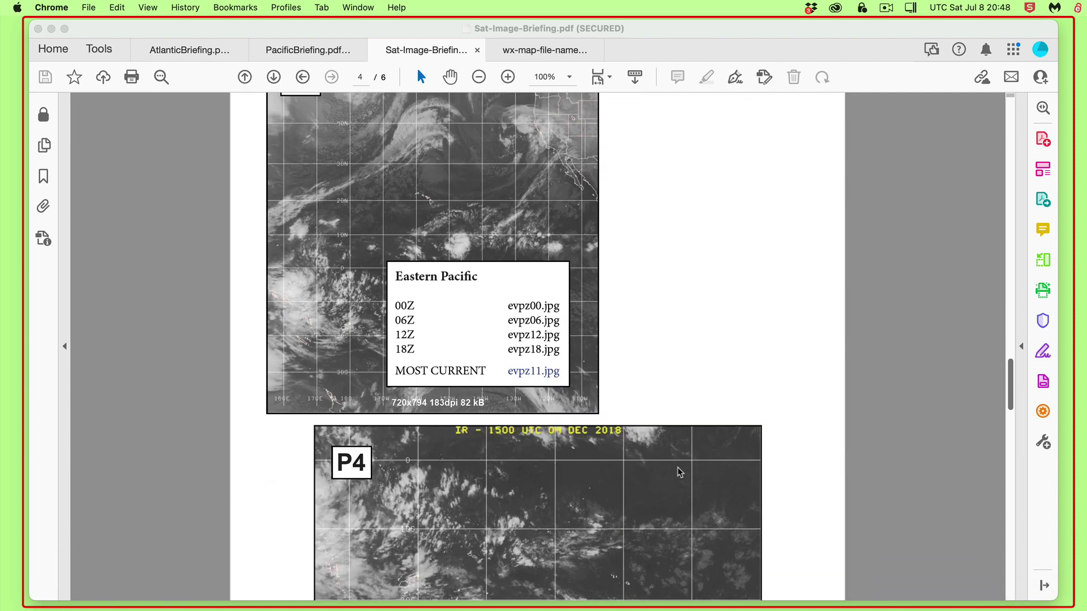
pyautogui.scroll(-15, 680, 472)
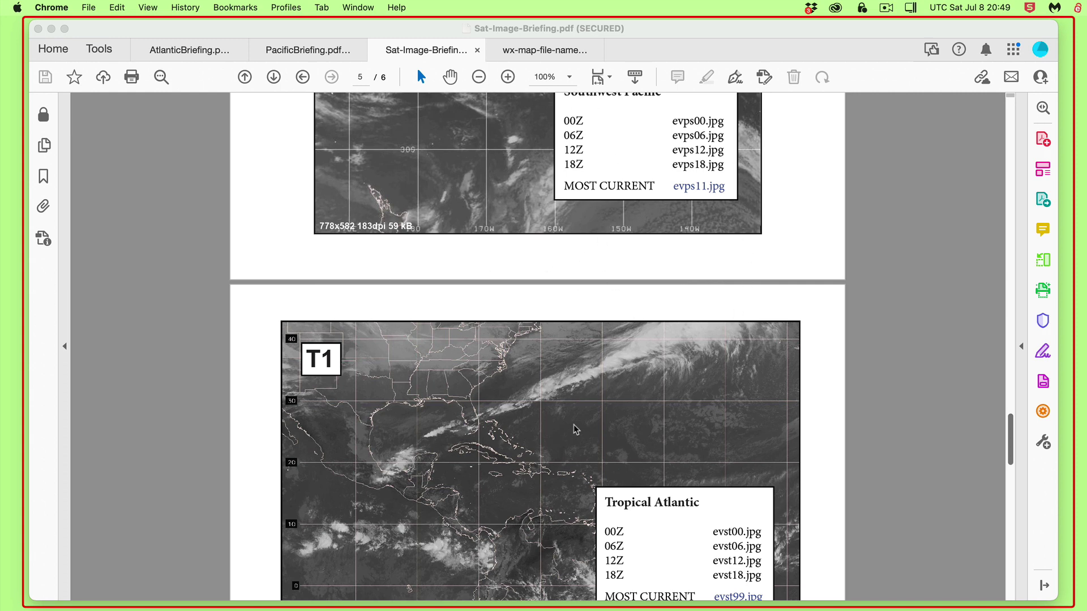
pyautogui.scroll(6, 501, 379)
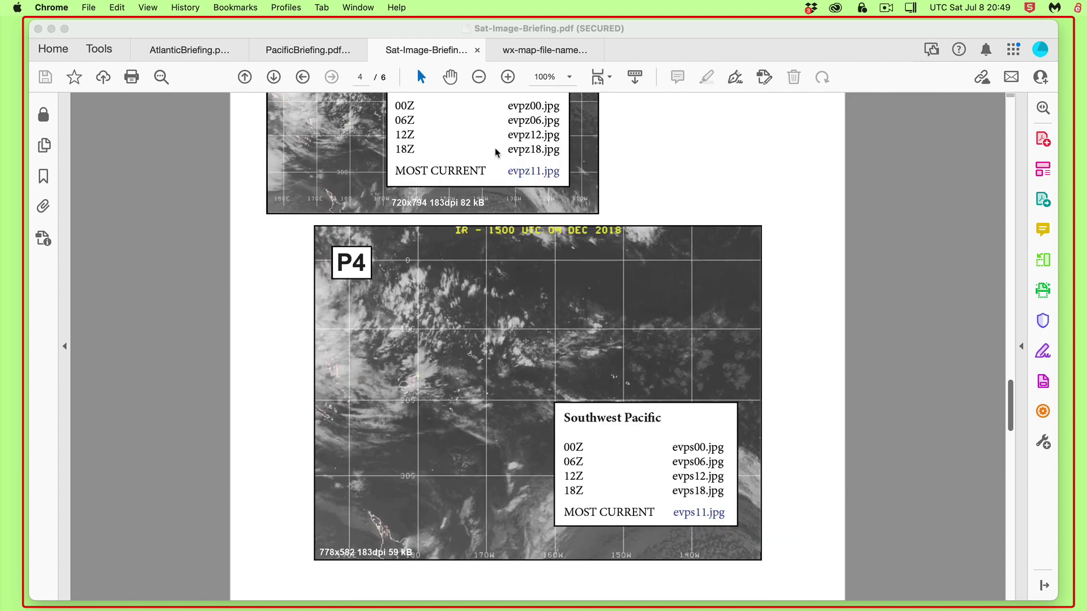
pyautogui.click(535, 53)
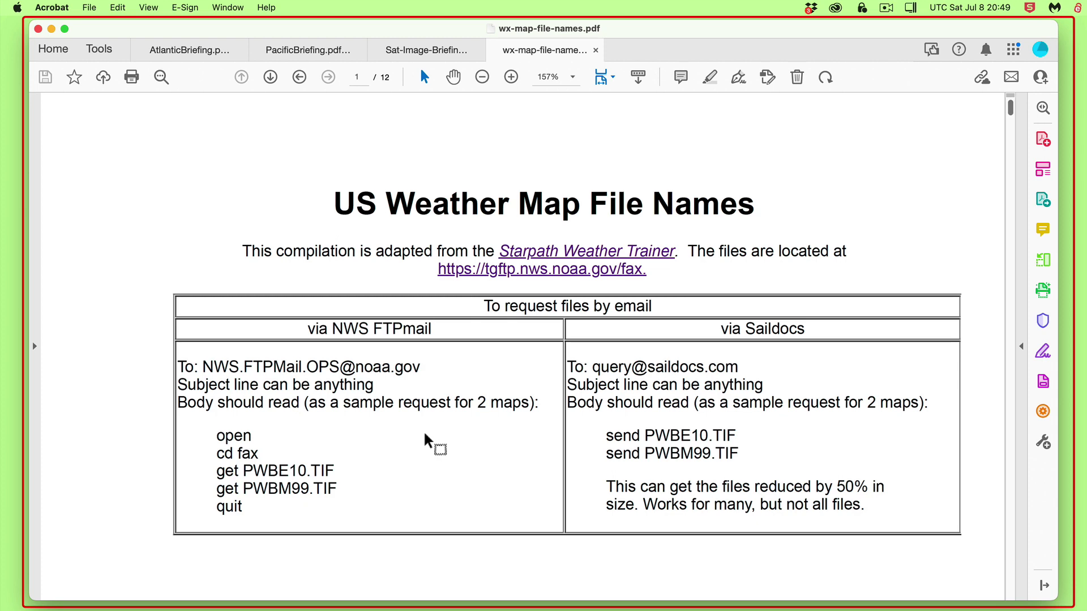
pyautogui.scroll(-4, 447, 453)
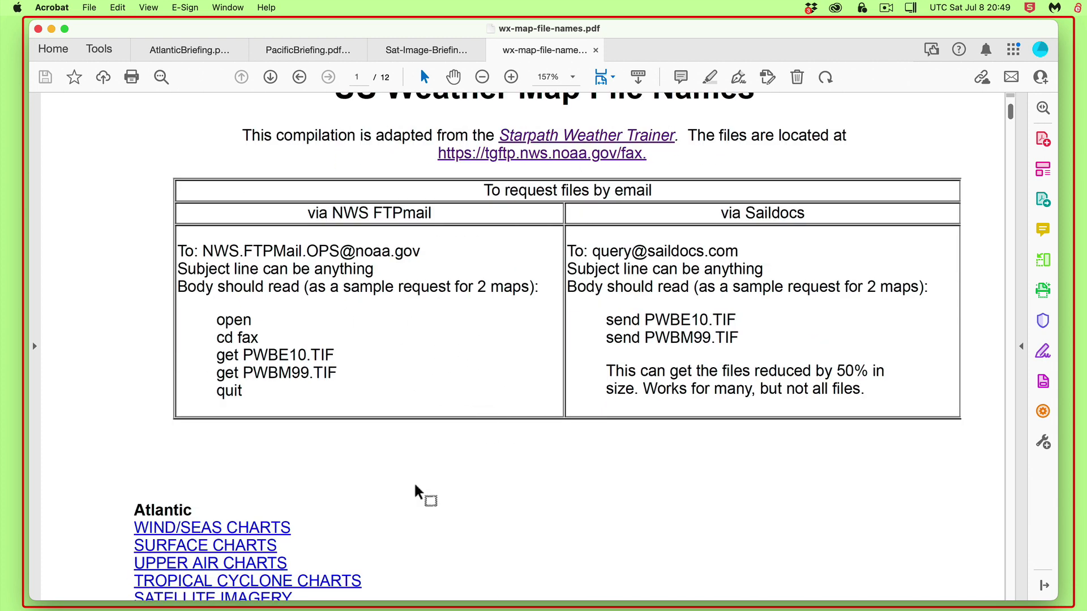
pyautogui.scroll(4, 428, 476)
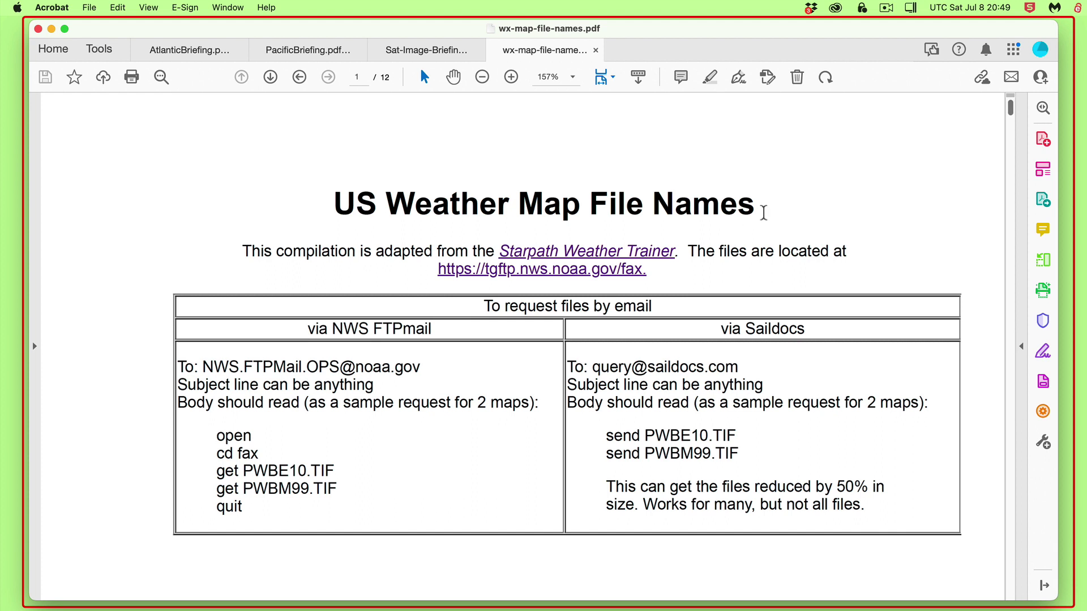
pyautogui.scroll(-1, 470, 453)
pyautogui.scroll(-3, 469, 453)
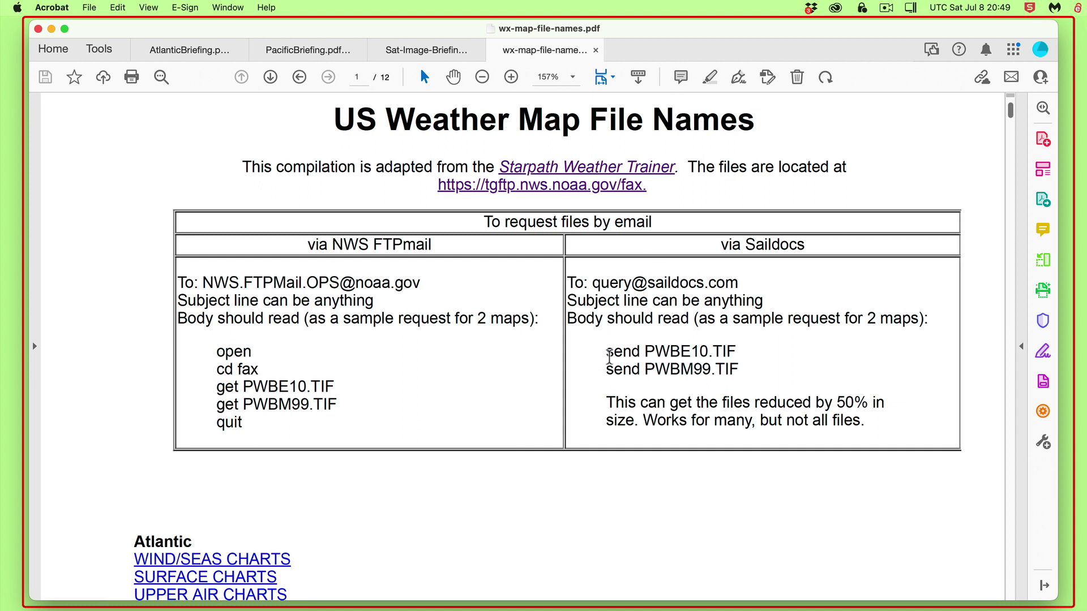
pyautogui.moveTo(606, 352); pyautogui.dragTo(747, 374)
pyautogui.click(790, 370)
pyautogui.scroll(-4, 668, 453)
pyautogui.scroll(-5, 521, 478)
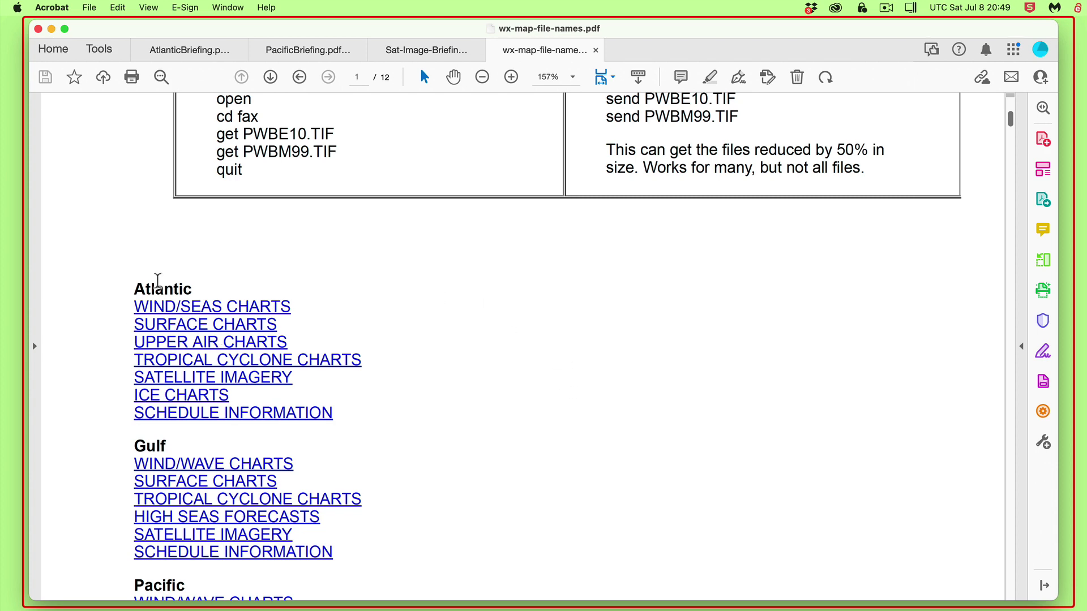
# Step: Jump to the Pacific SURFACE CHARTS file names via its link
pyautogui.scroll(-2, 453, 436)
pyautogui.scroll(-5, 456, 477)
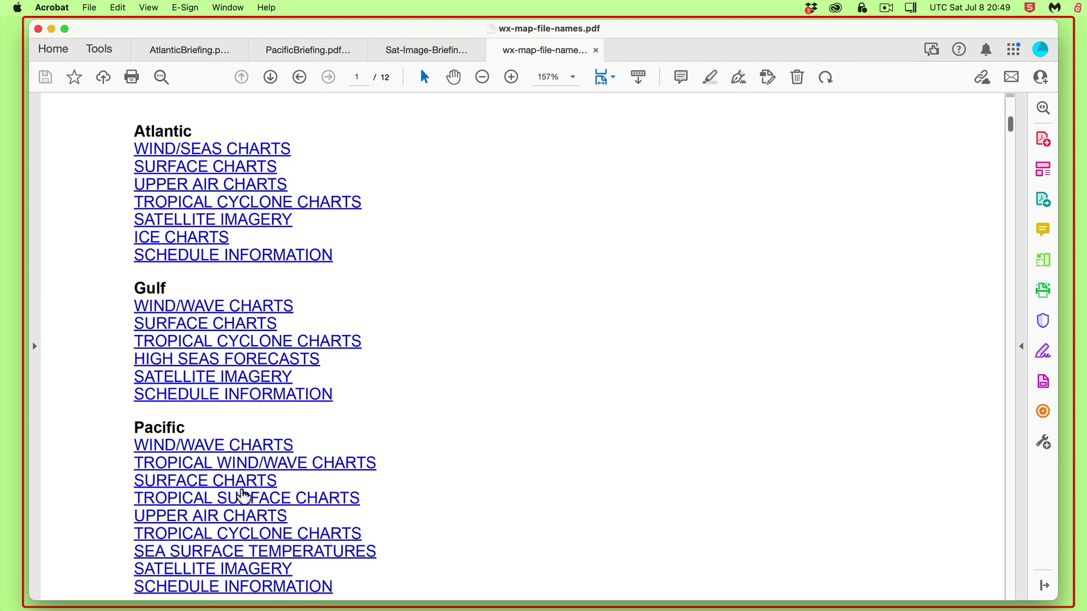
pyautogui.click(238, 481)
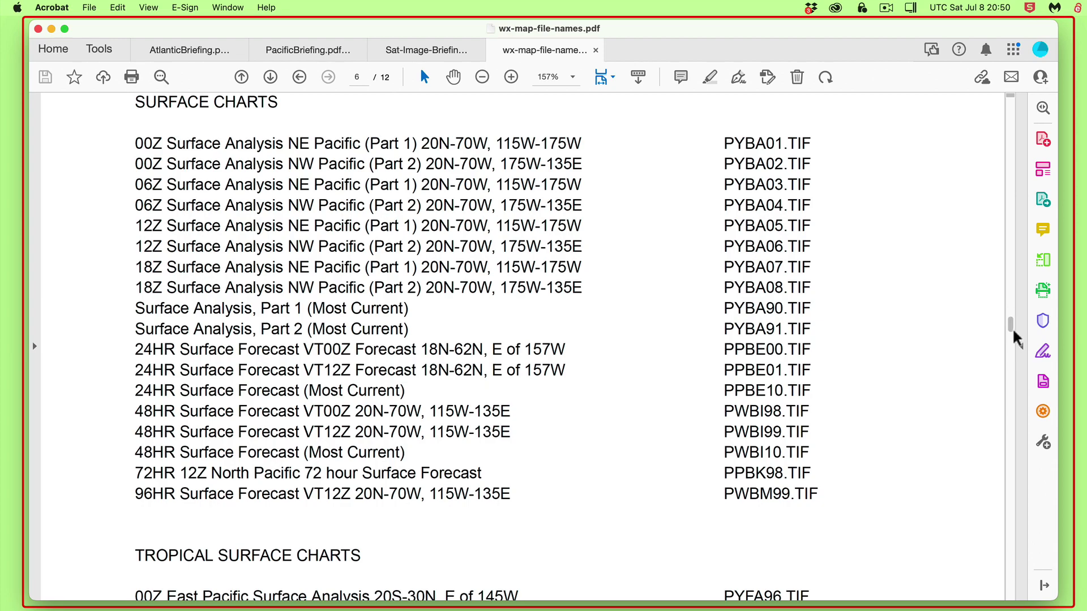
# Step: Return to the top and follow the Atlantic SATELLITE IMAGERY link to the evnt00.jpg–evnt99.jpg list
pyautogui.moveTo(1011, 320); pyautogui.dragTo(1009, 74)
pyautogui.scroll(-10, 478, 429)
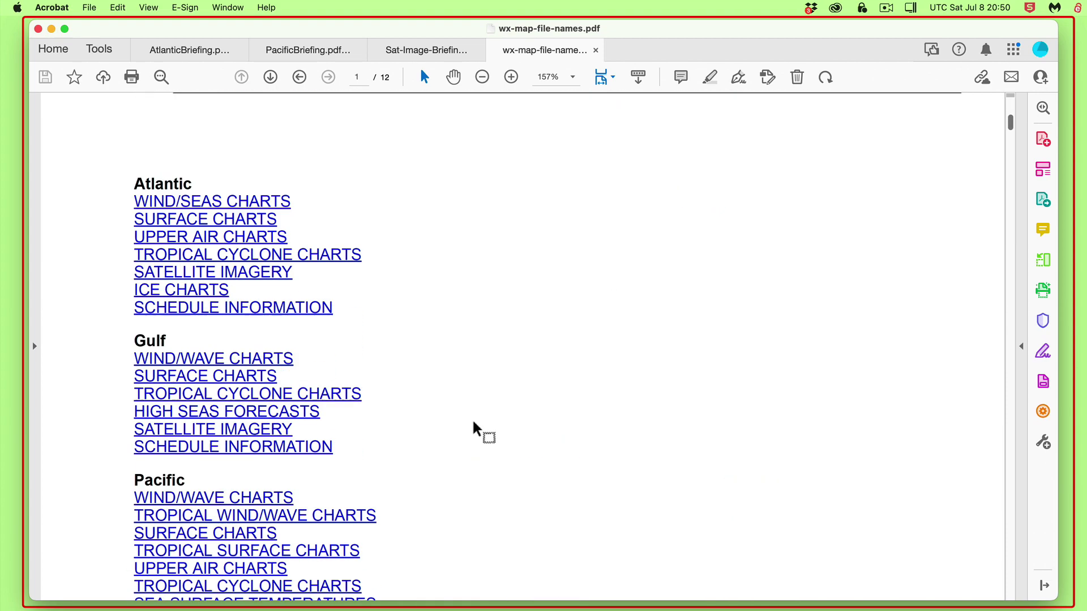
pyautogui.scroll(-10, 474, 426)
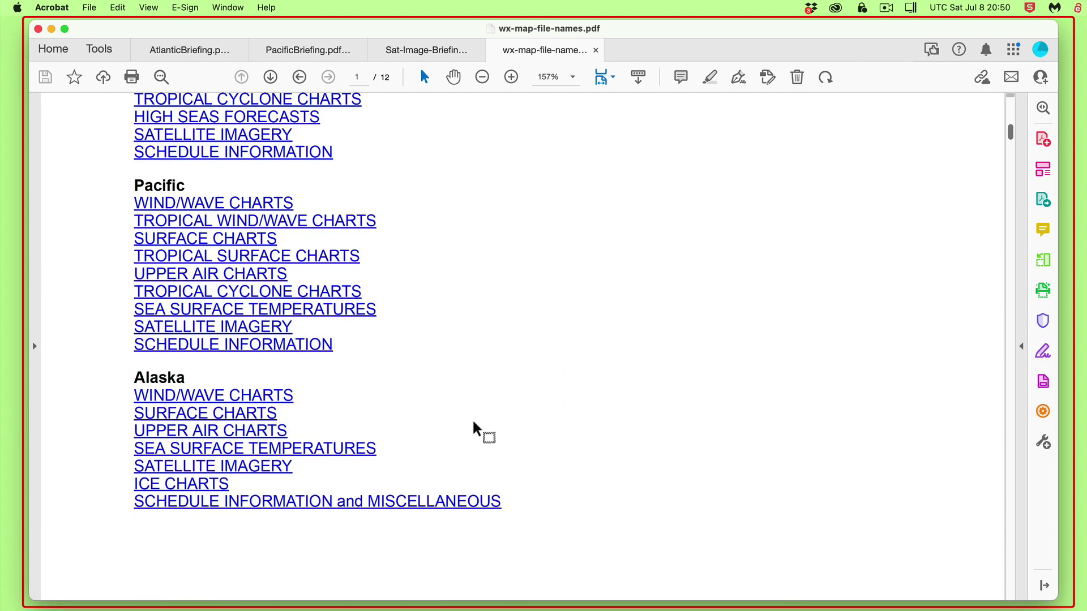
pyautogui.scroll(10, 474, 427)
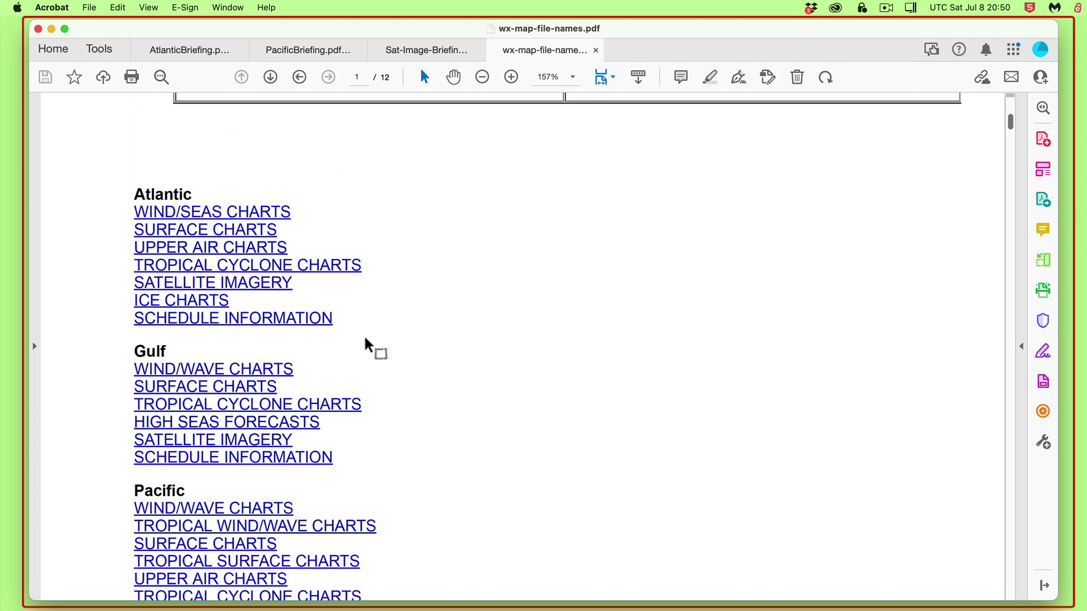
pyautogui.click(205, 283)
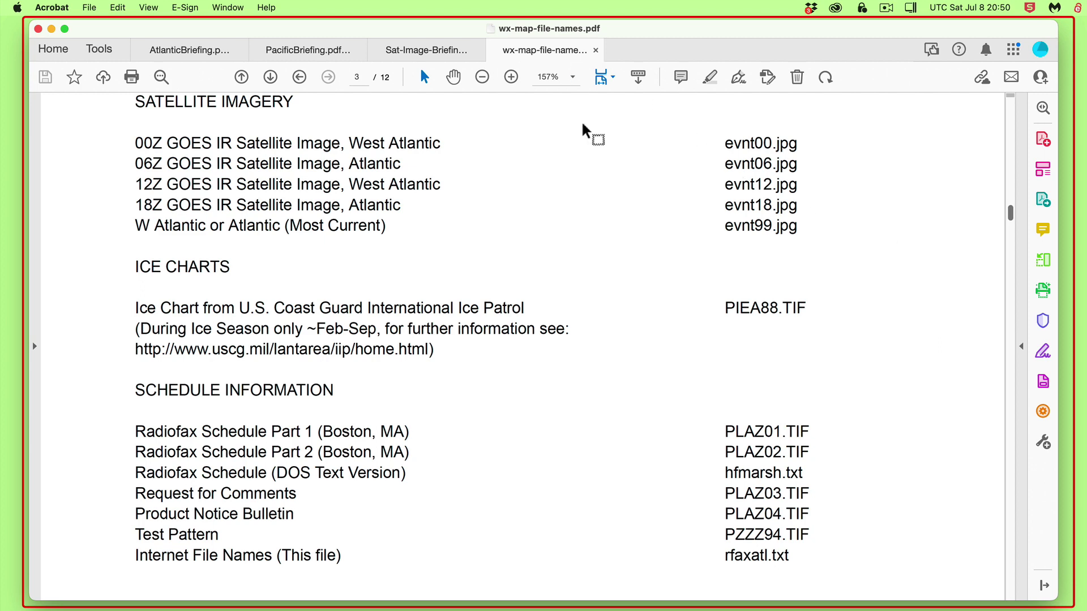
# Step: Go back to Sat-Image-Briefing.pdf and bring up page 6's Table 1, the HF Rfax Satellite Image Schedule
pyautogui.click(412, 54)
pyautogui.scroll(-1, 477, 386)
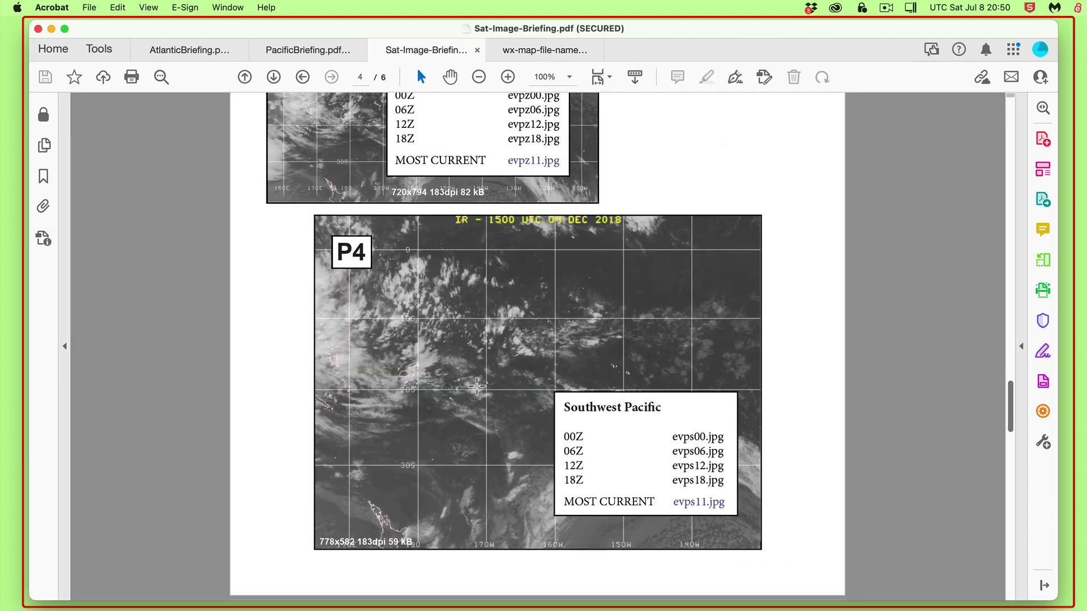
pyautogui.scroll(-15, 477, 386)
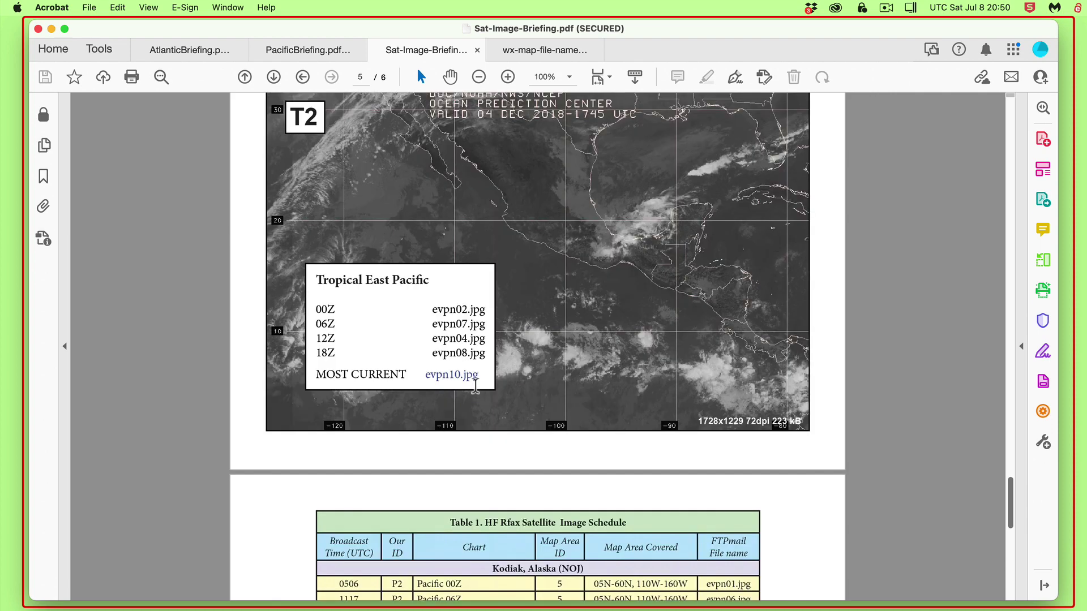
pyautogui.scroll(-10, 475, 386)
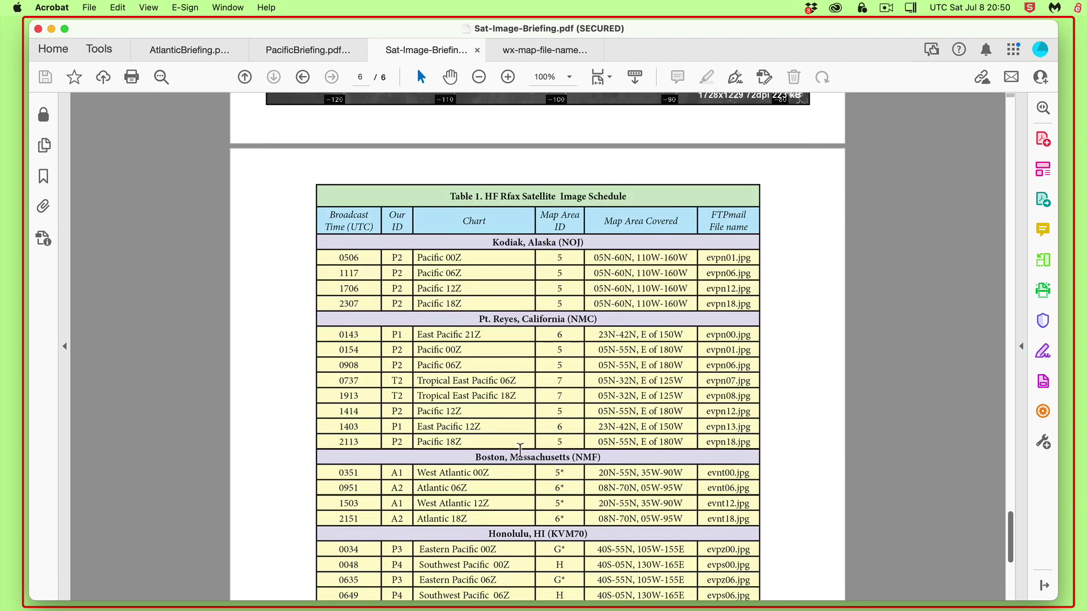
pyautogui.scroll(-3, 561, 517)
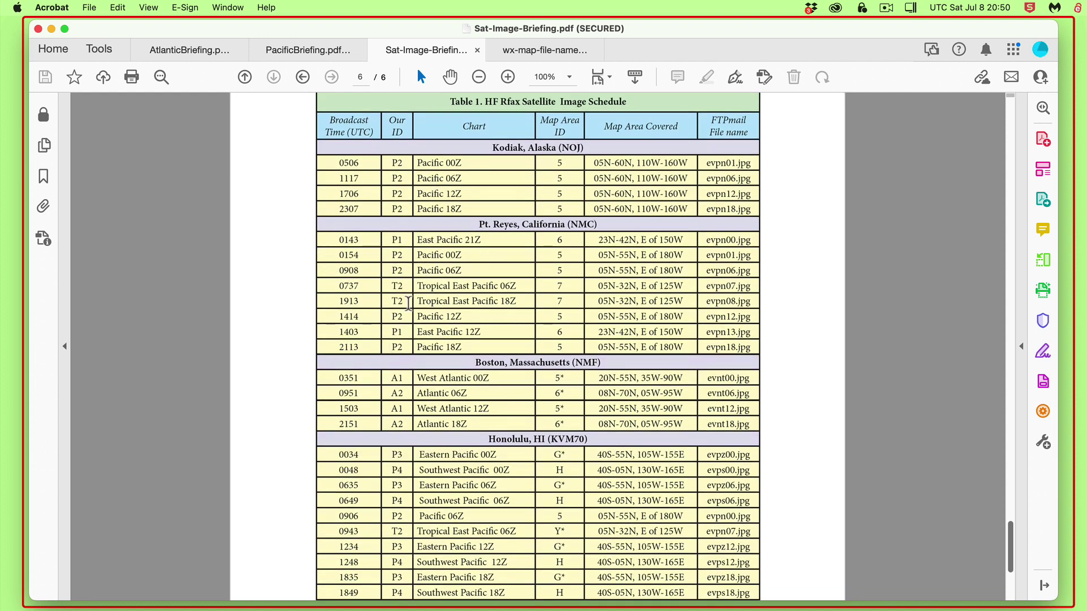
pyautogui.scroll(-4, 408, 303)
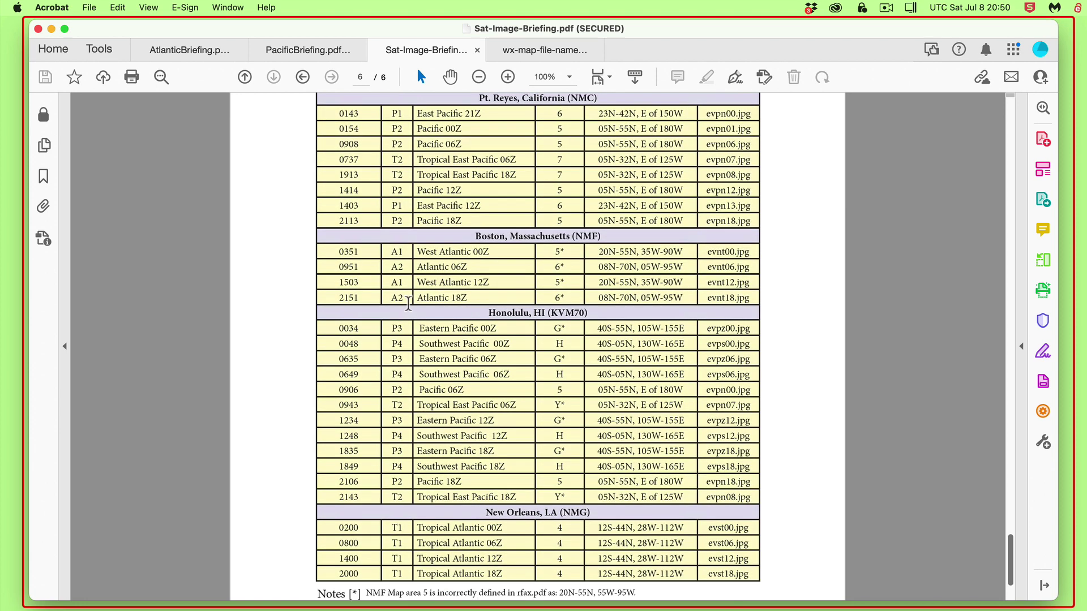
pyautogui.scroll(-5, 408, 303)
pyautogui.scroll(14, 408, 303)
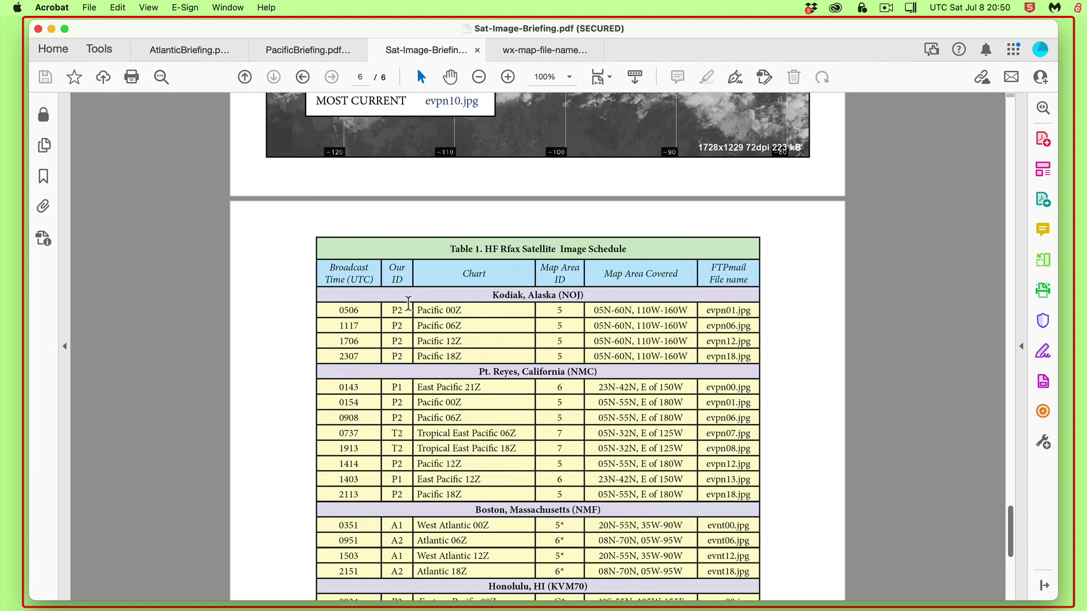